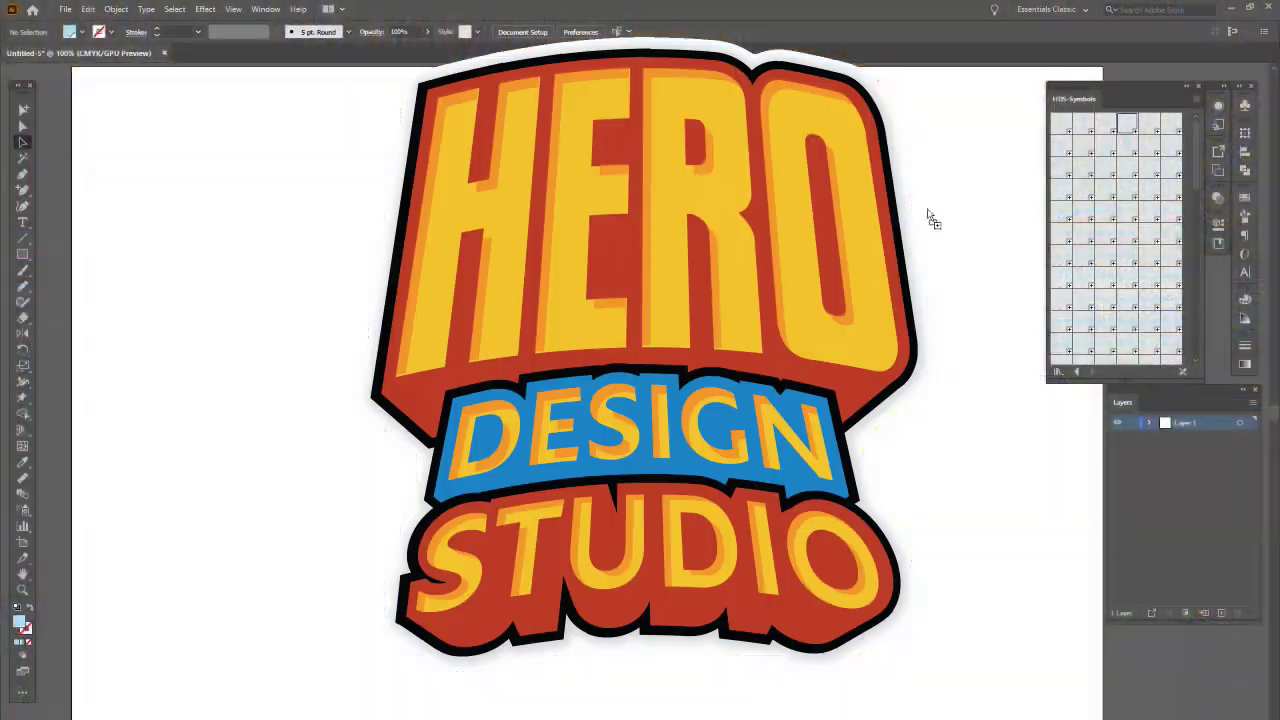
Step: Place the Female Athletic, Female Muscular, Male Athletic and Male Muscular body symbols side by side, and clear the artboard again
drag(928, 211, 559, 376)
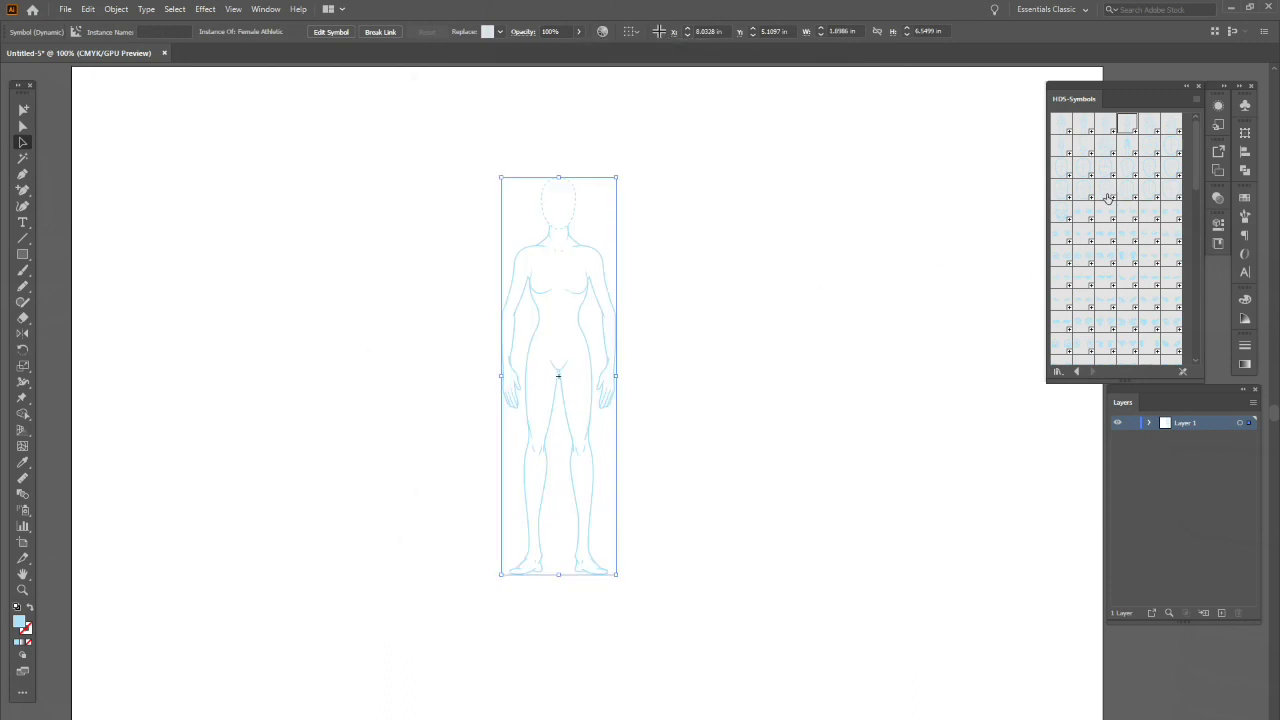
drag(1100, 128, 705, 372)
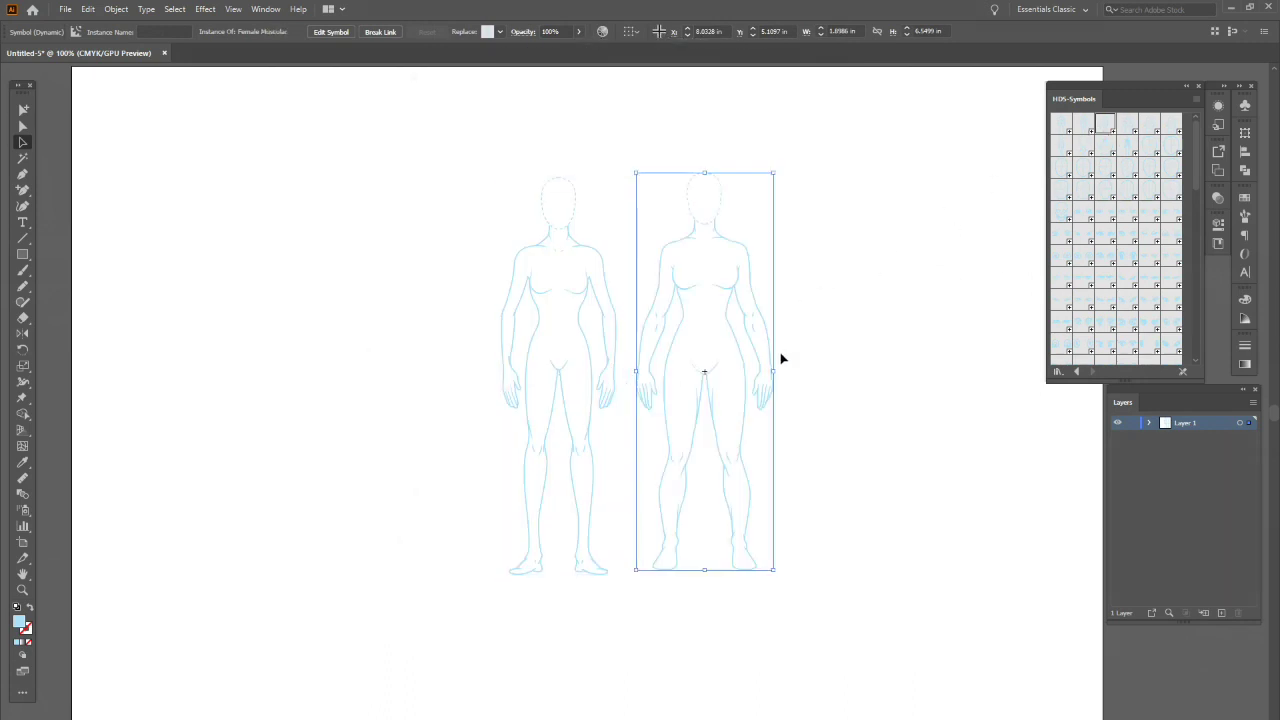
drag(1080, 125, 368, 394)
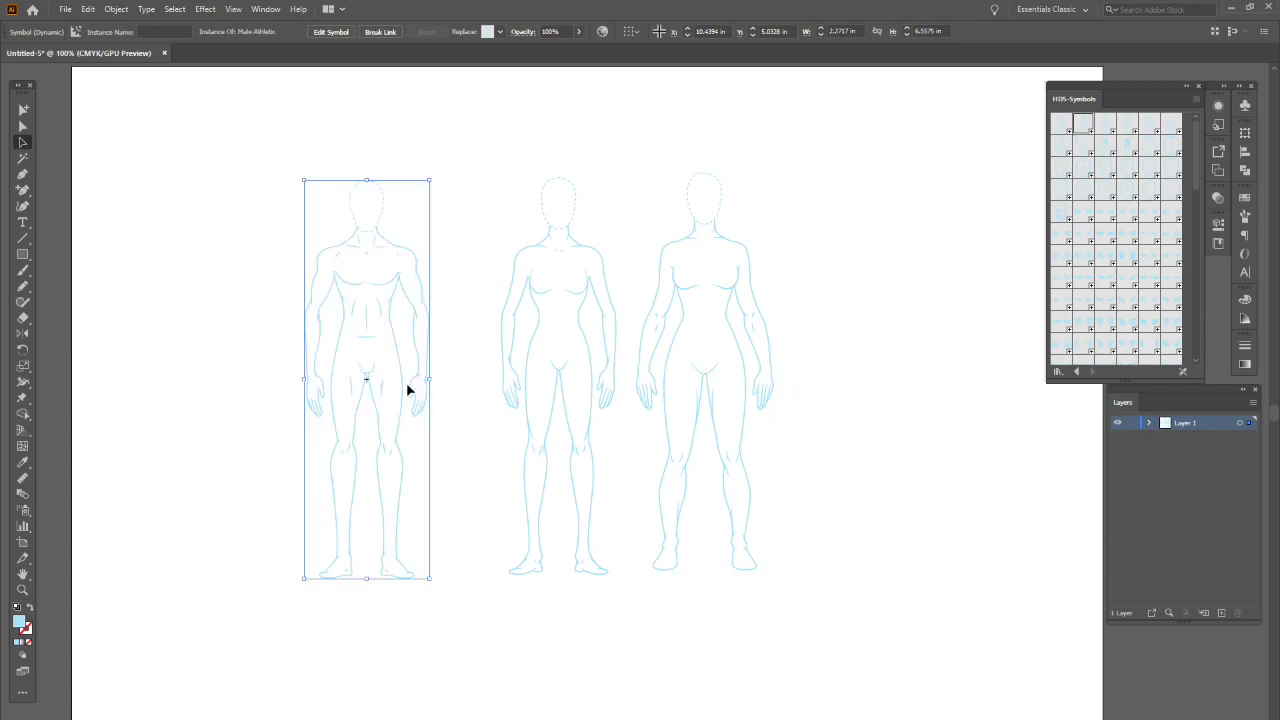
drag(1066, 128, 173, 393)
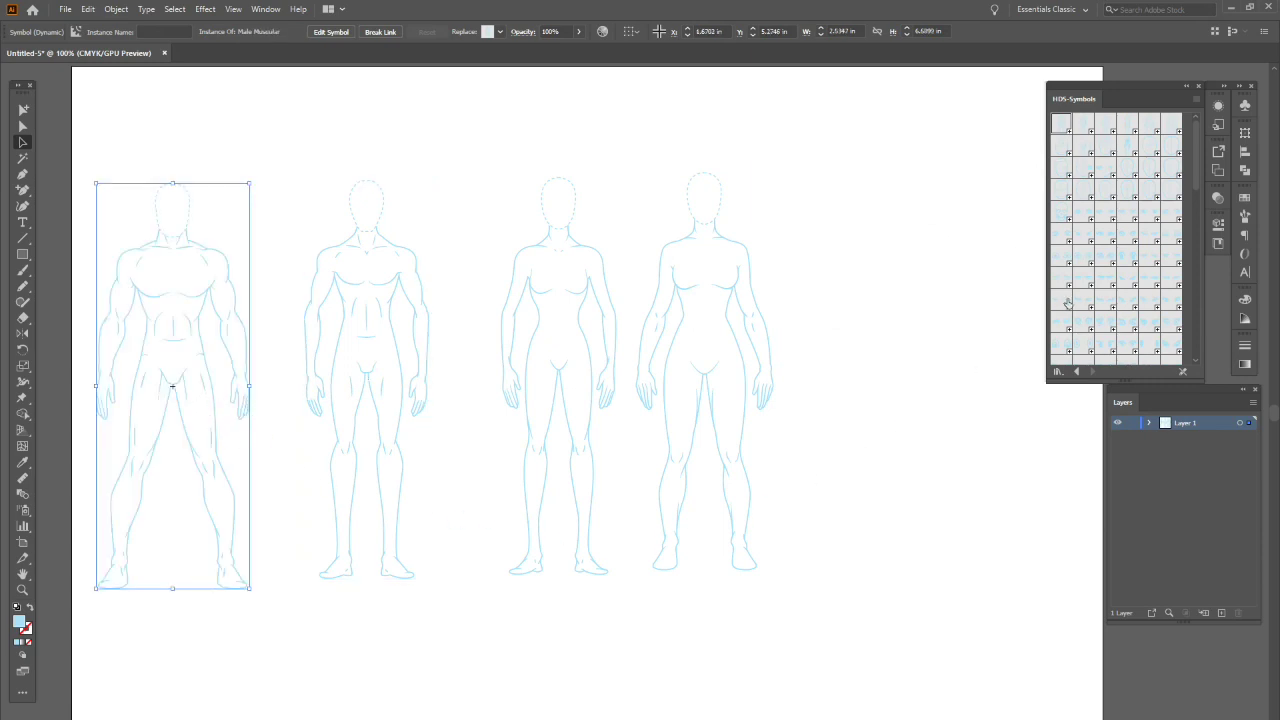
drag(116, 118, 860, 624)
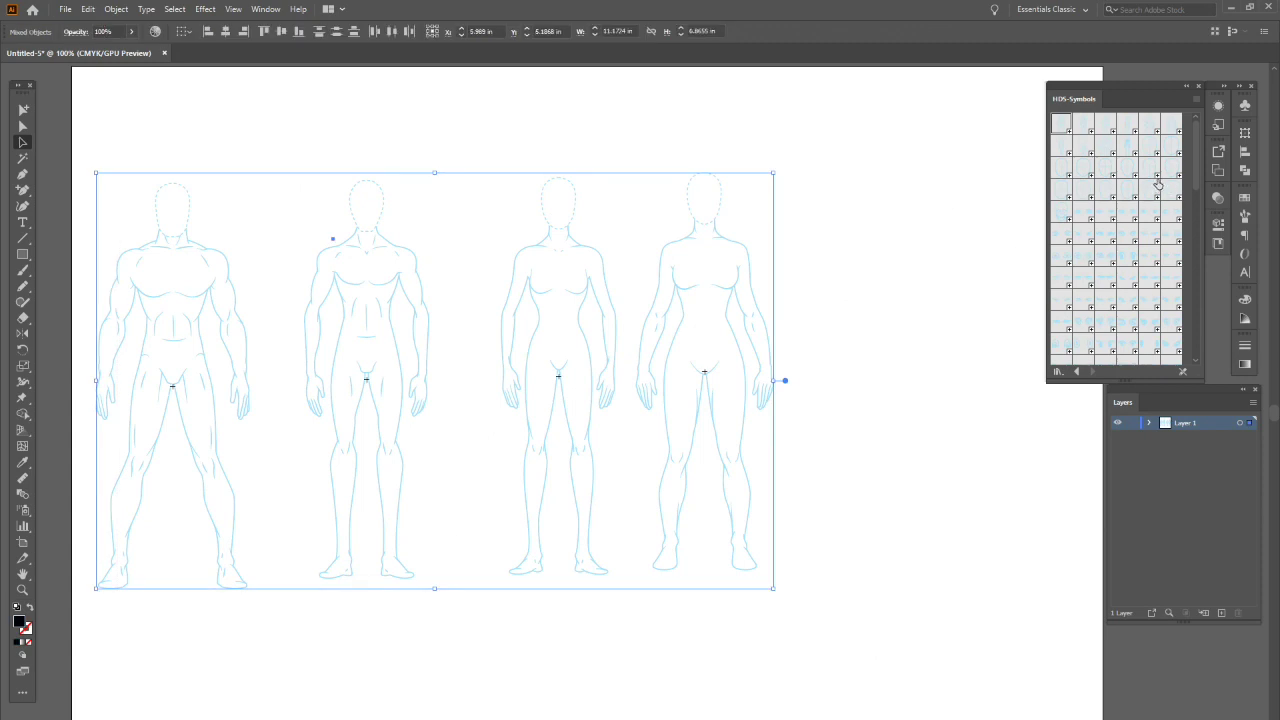
key(Delete)
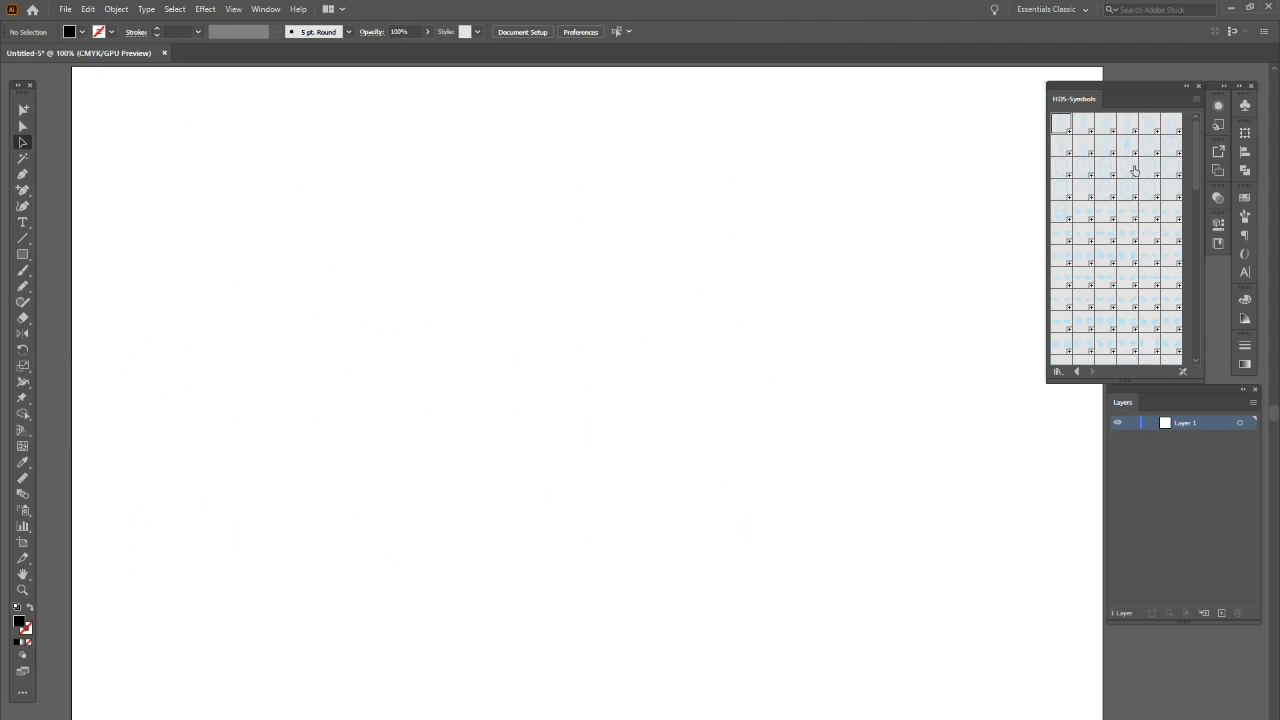
Step: Place the Behemoth, Skeleton, Adolescent and Chibi body symbols side by side on the artboard, and delete all four
drag(1105, 147, 566, 306)
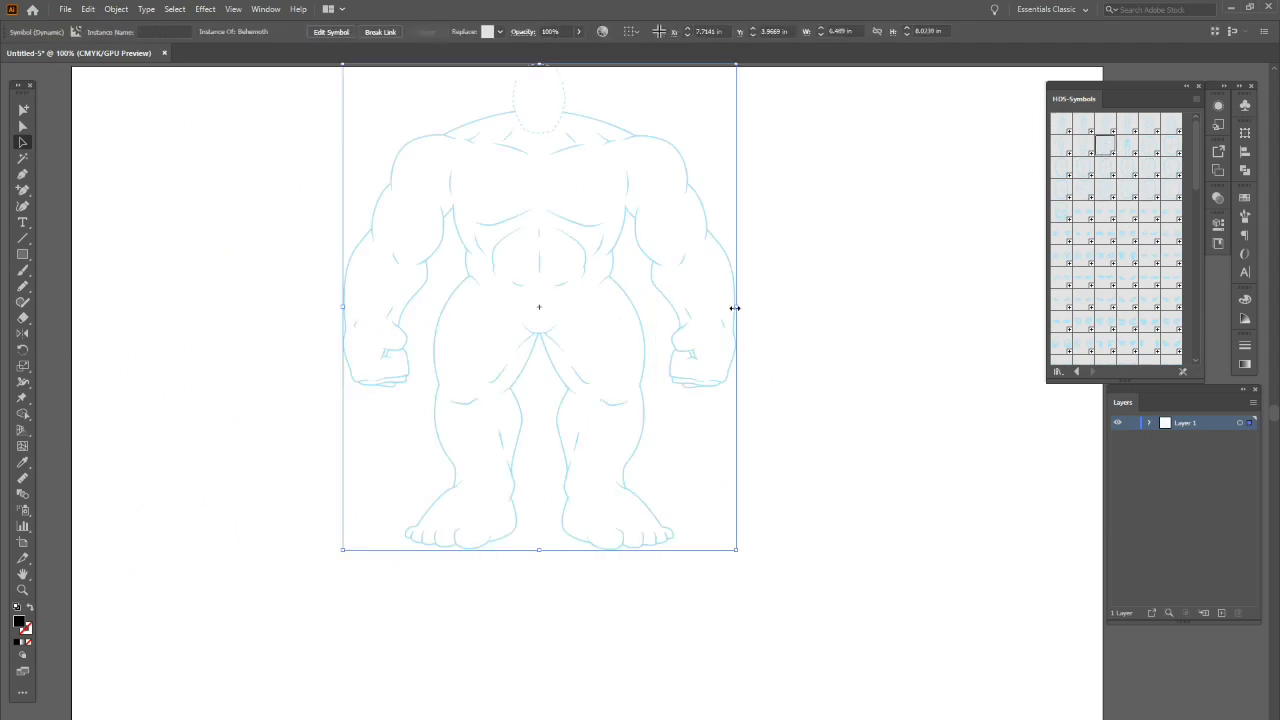
drag(729, 266, 734, 343)
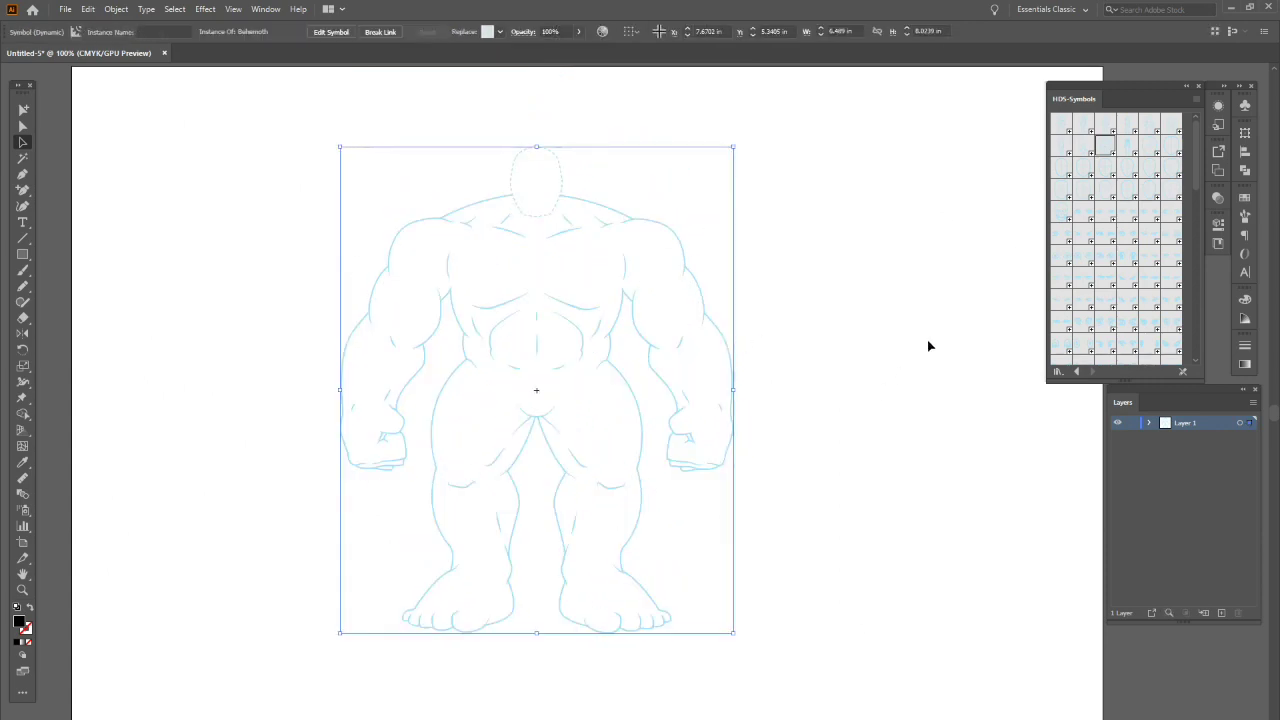
drag(1122, 149, 897, 385)
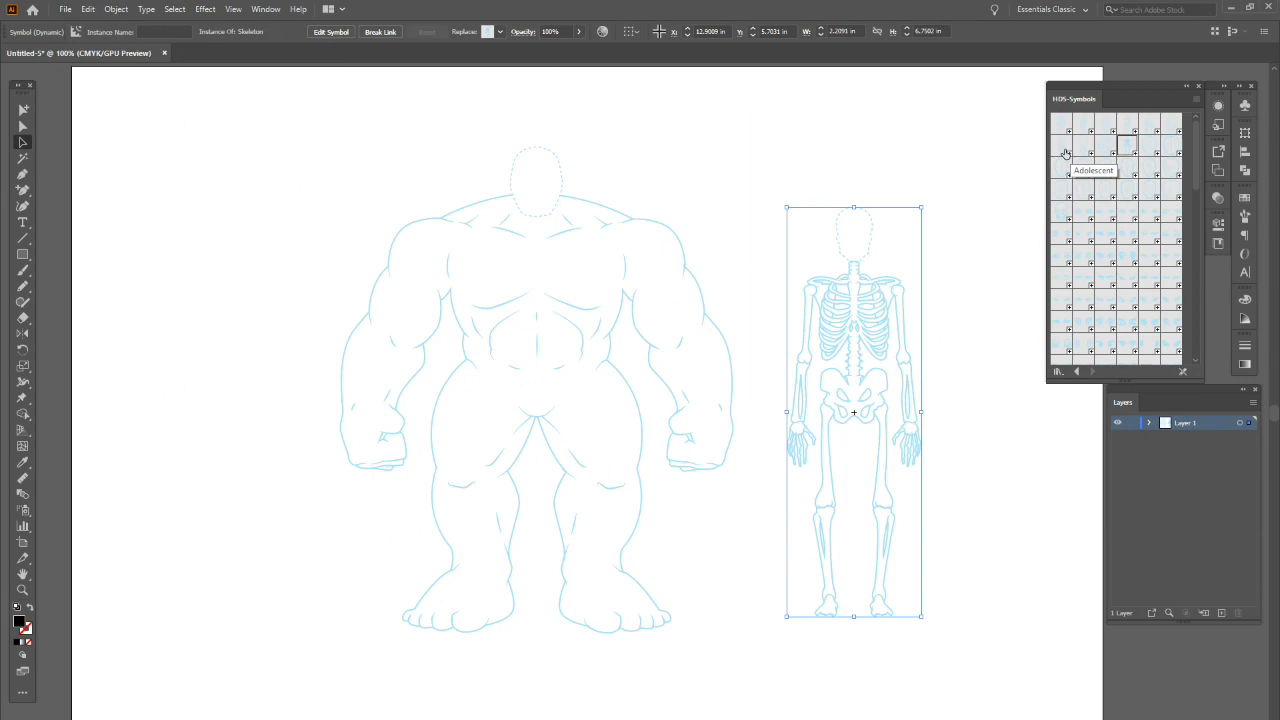
drag(1065, 150, 229, 414)
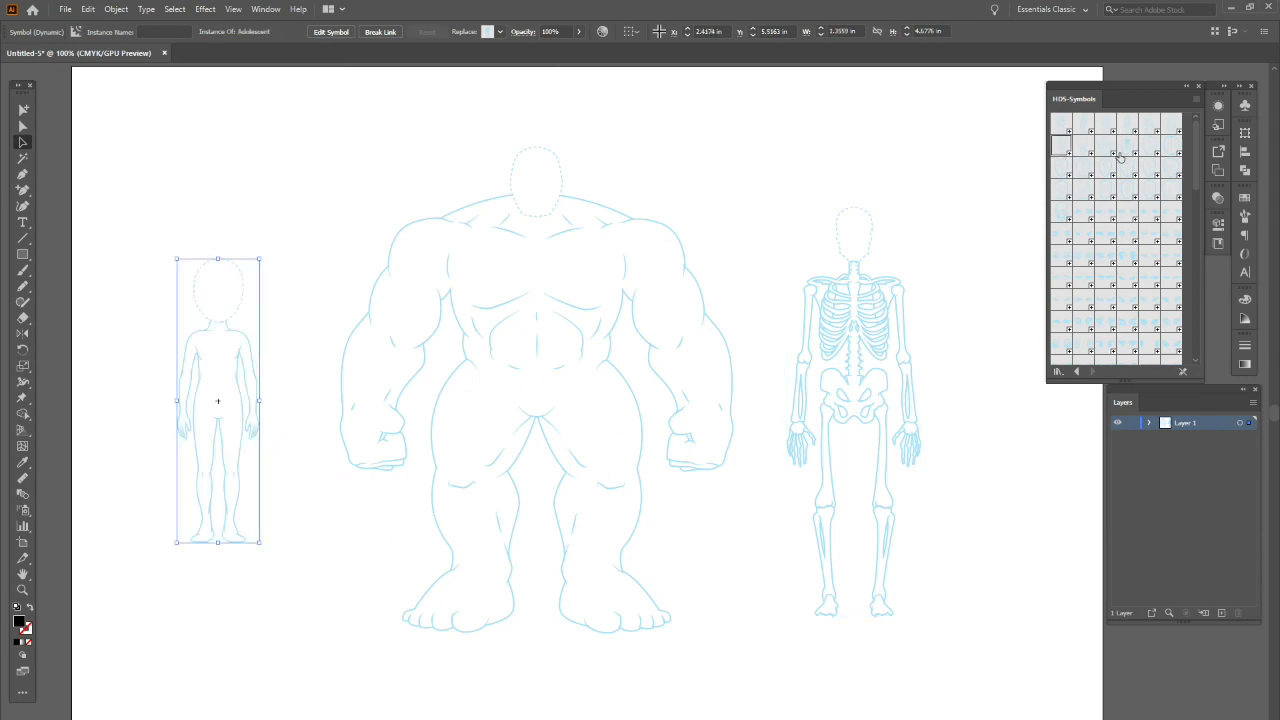
drag(1082, 148, 987, 486)
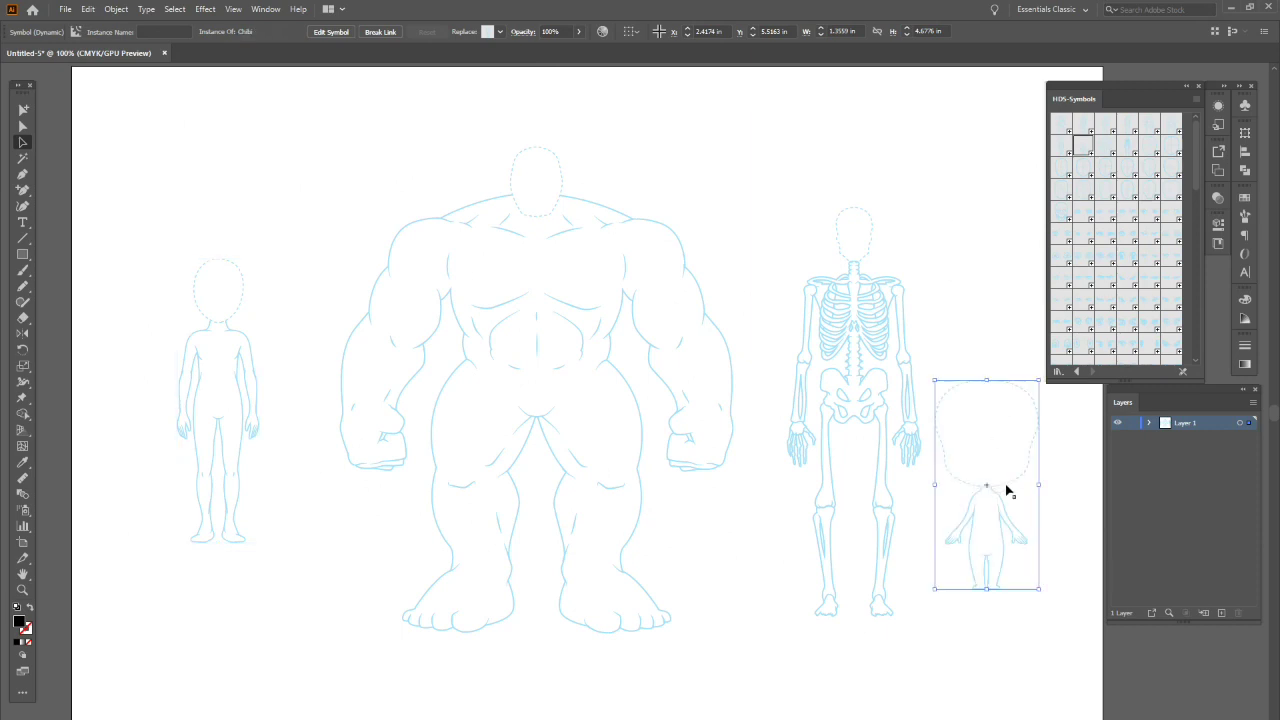
click(1036, 710)
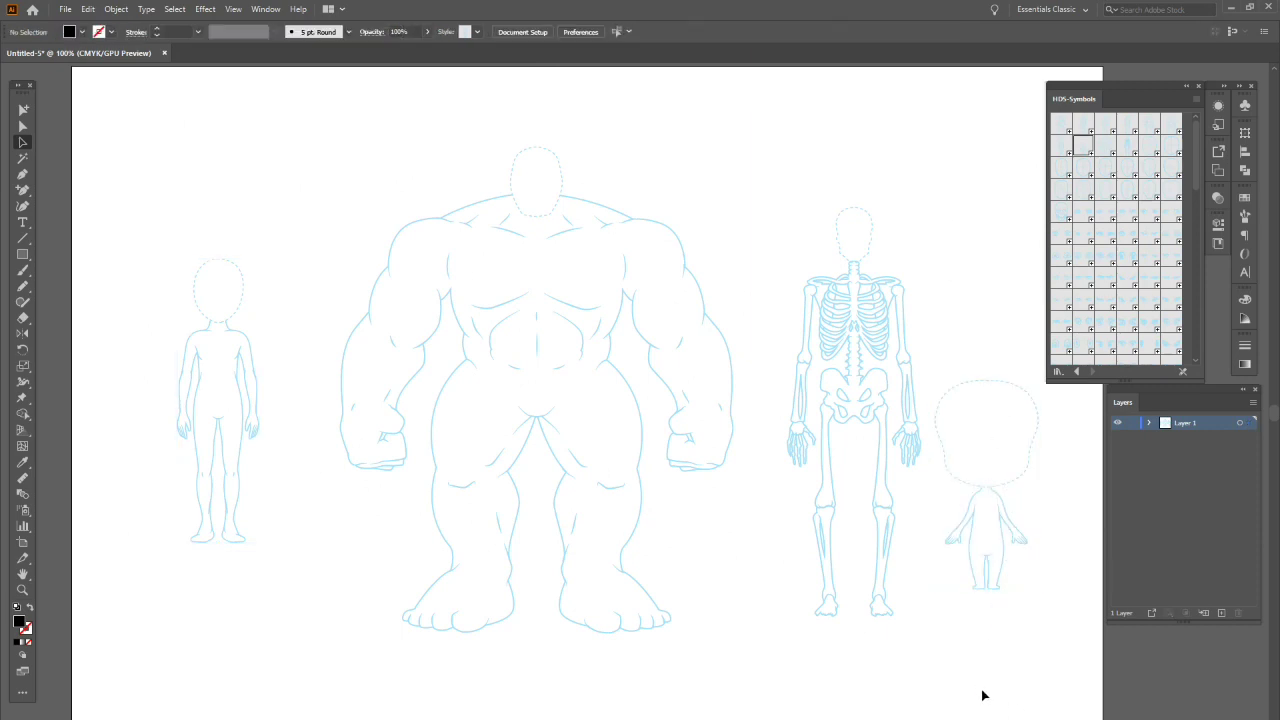
drag(147, 160, 1066, 672)
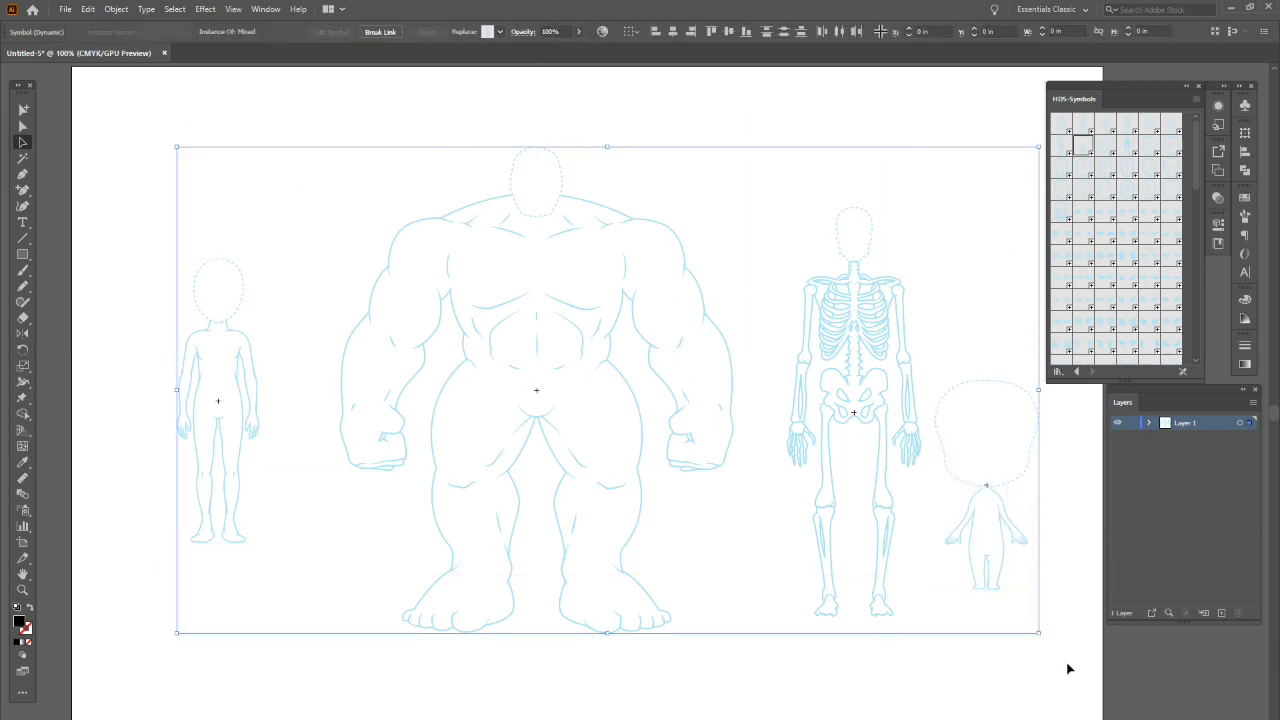
key(Delete)
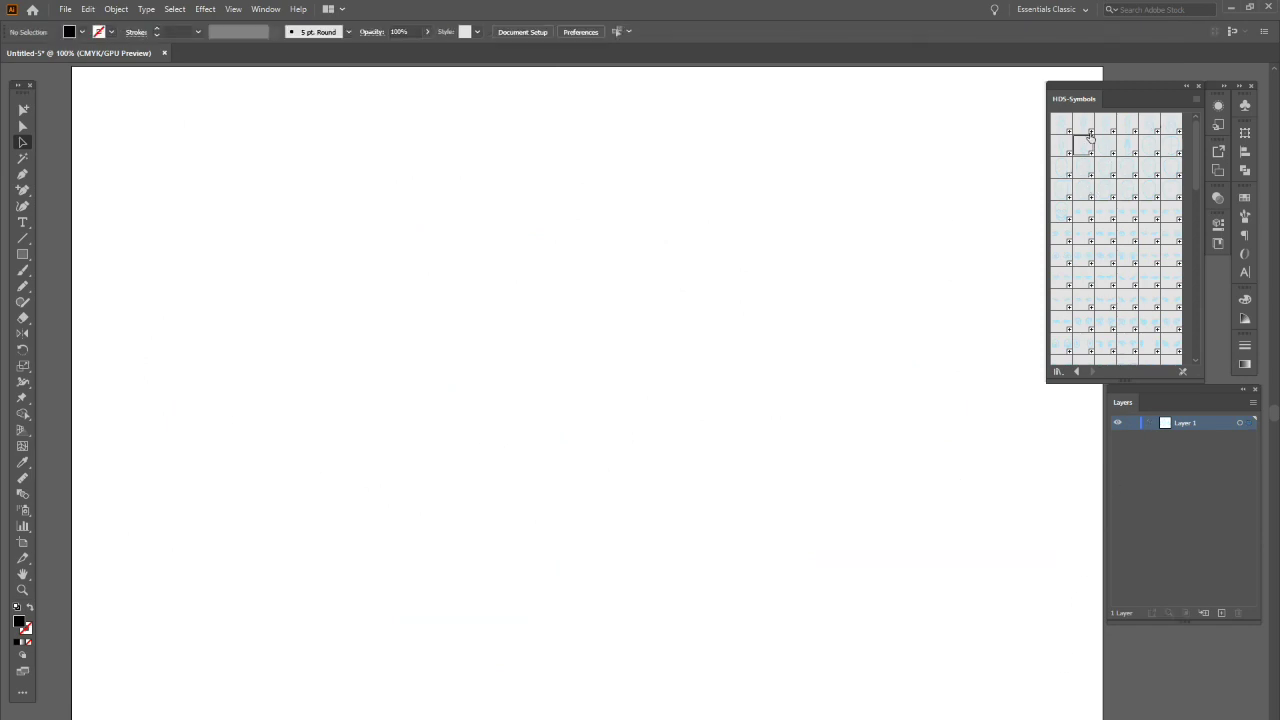
Step: Place the Male Muscular body symbol in the middle of the artboard
drag(1062, 128, 578, 328)
drag(627, 272, 637, 332)
Step: Place three sample head shapes, including Oval and Almond, in a row beside the figure's head
click(22, 590)
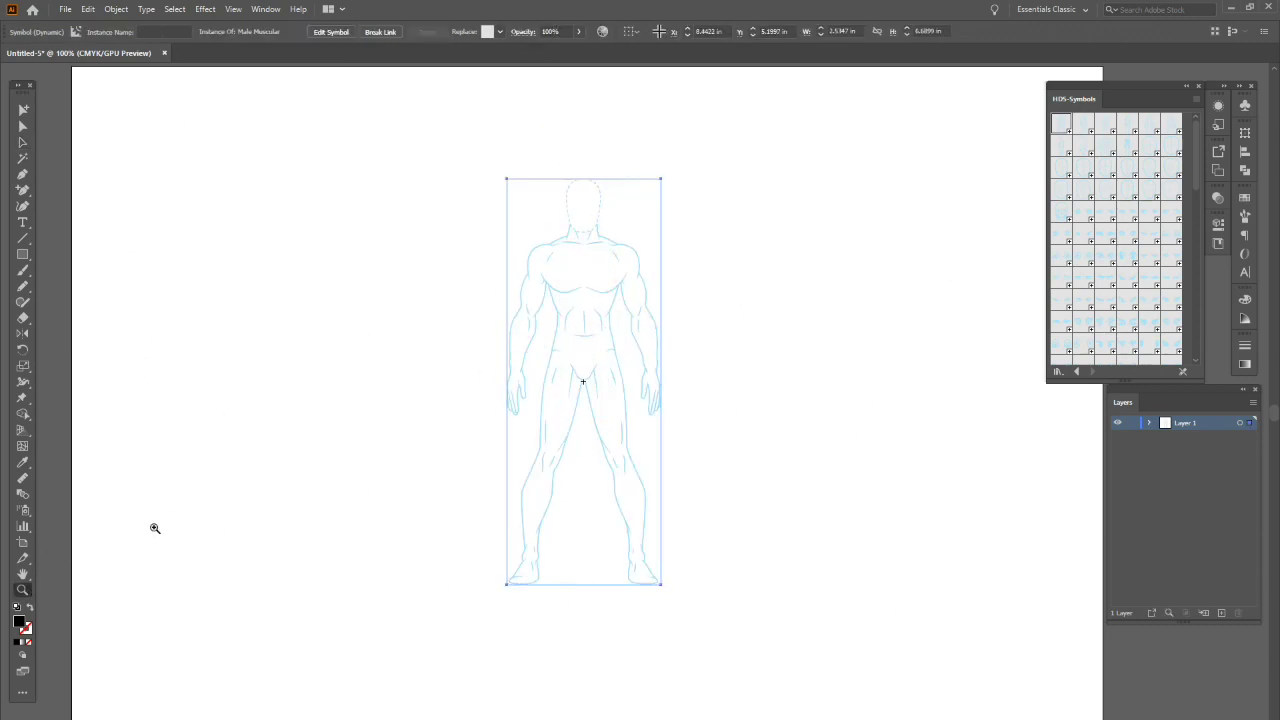
click(636, 320)
click(604, 350)
click(632, 310)
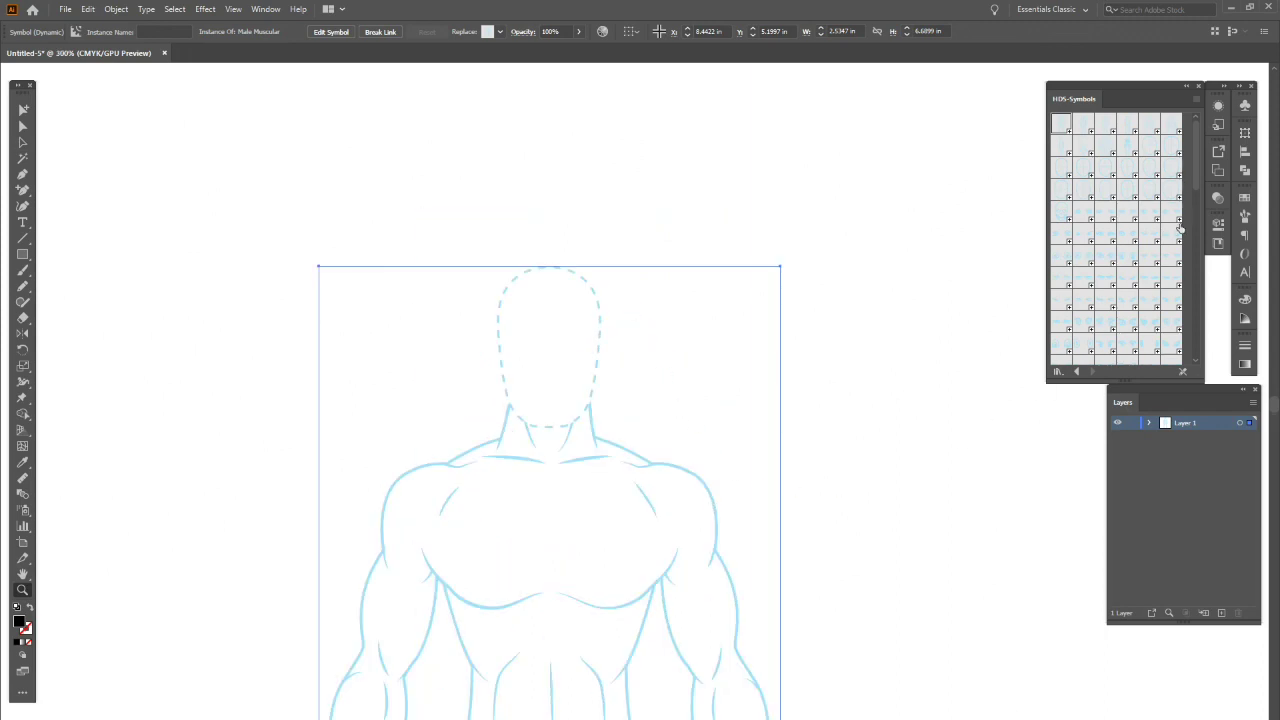
drag(1060, 170, 845, 352)
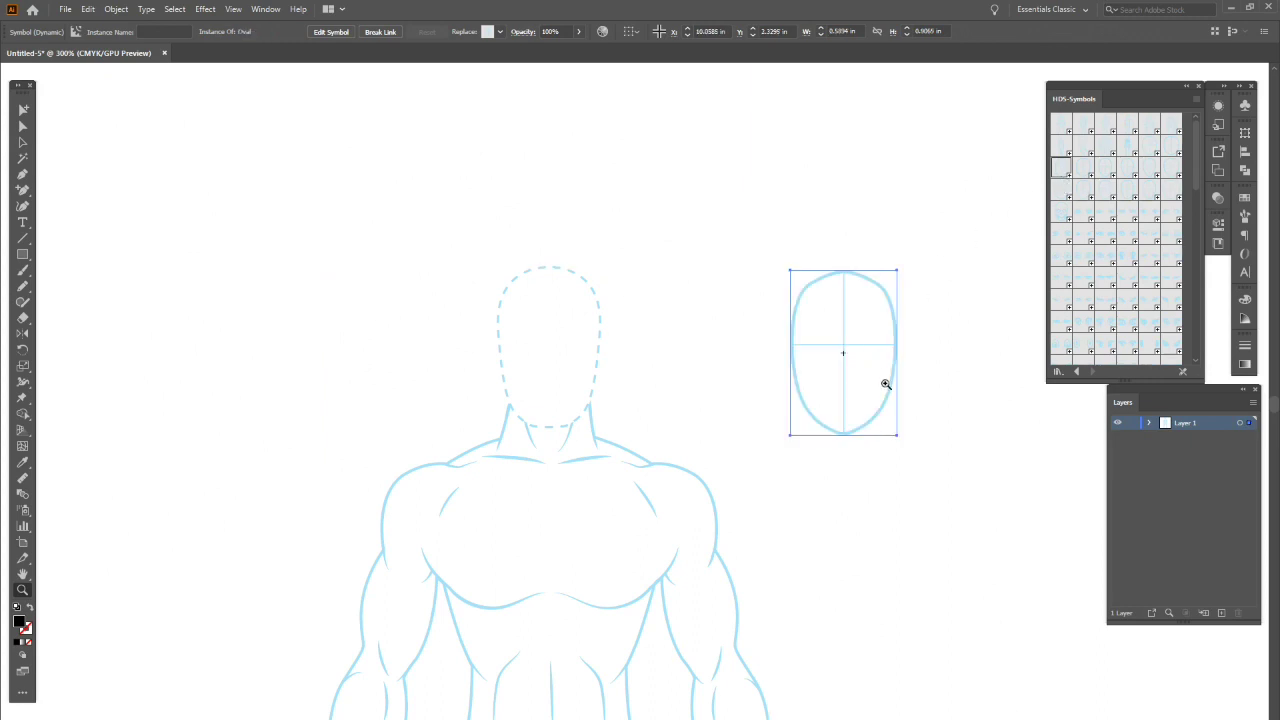
drag(1080, 170, 962, 354)
drag(1138, 175, 718, 360)
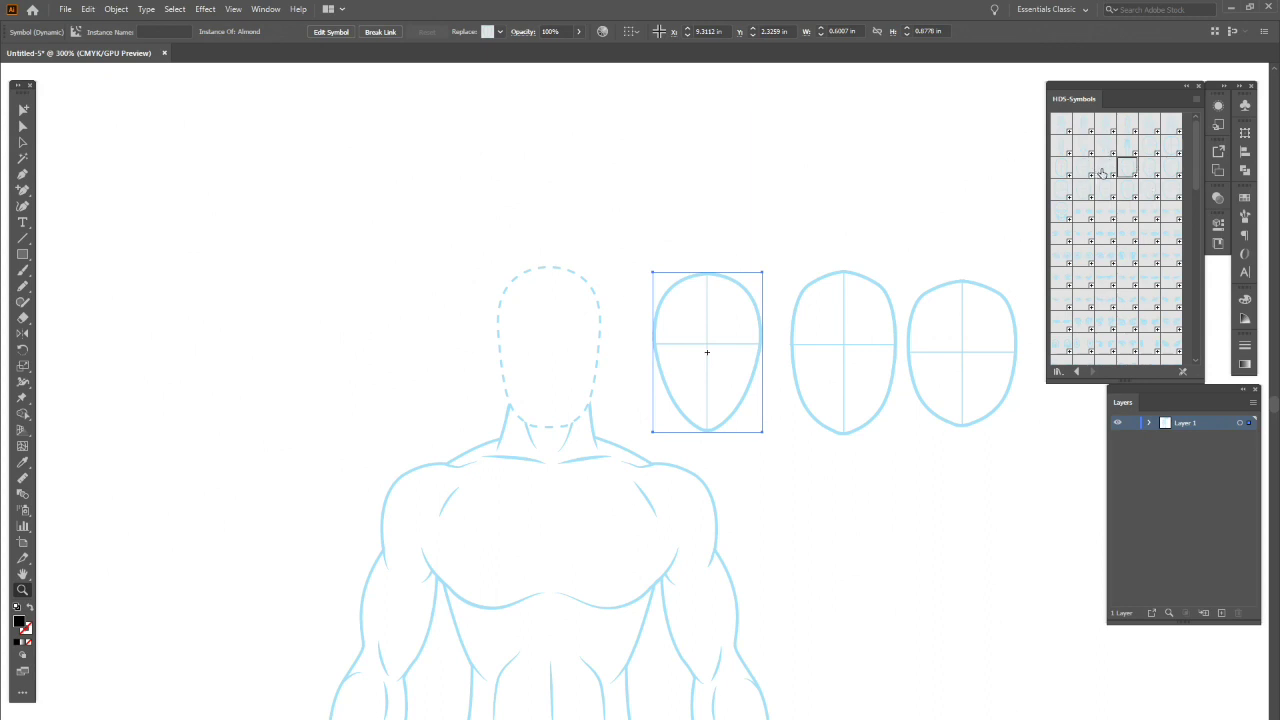
Step: Place another head shape above the row of samples, and delete the three sample heads in that row
drag(1109, 172, 773, 174)
drag(650, 296, 1012, 432)
click(23, 142)
key(Delete)
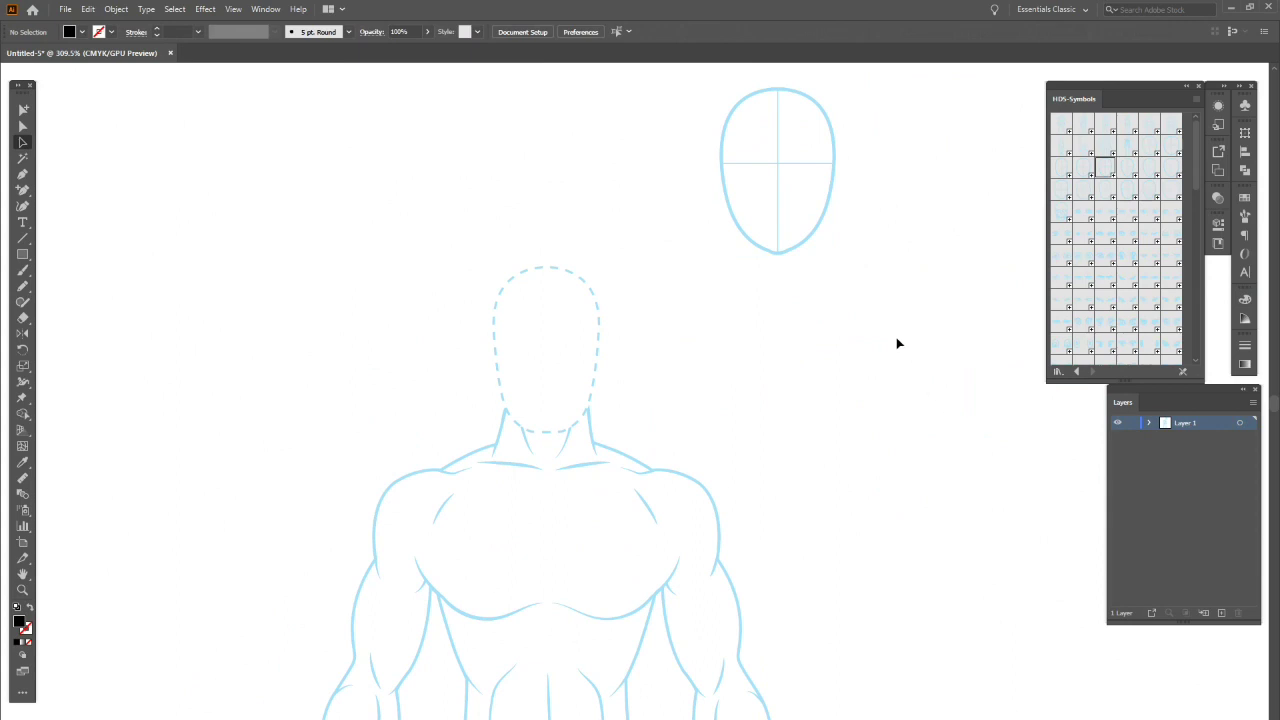
Step: Move the remaining head shape onto the body's dashed head outline and stretch its chin slightly downward
drag(828, 221, 594, 394)
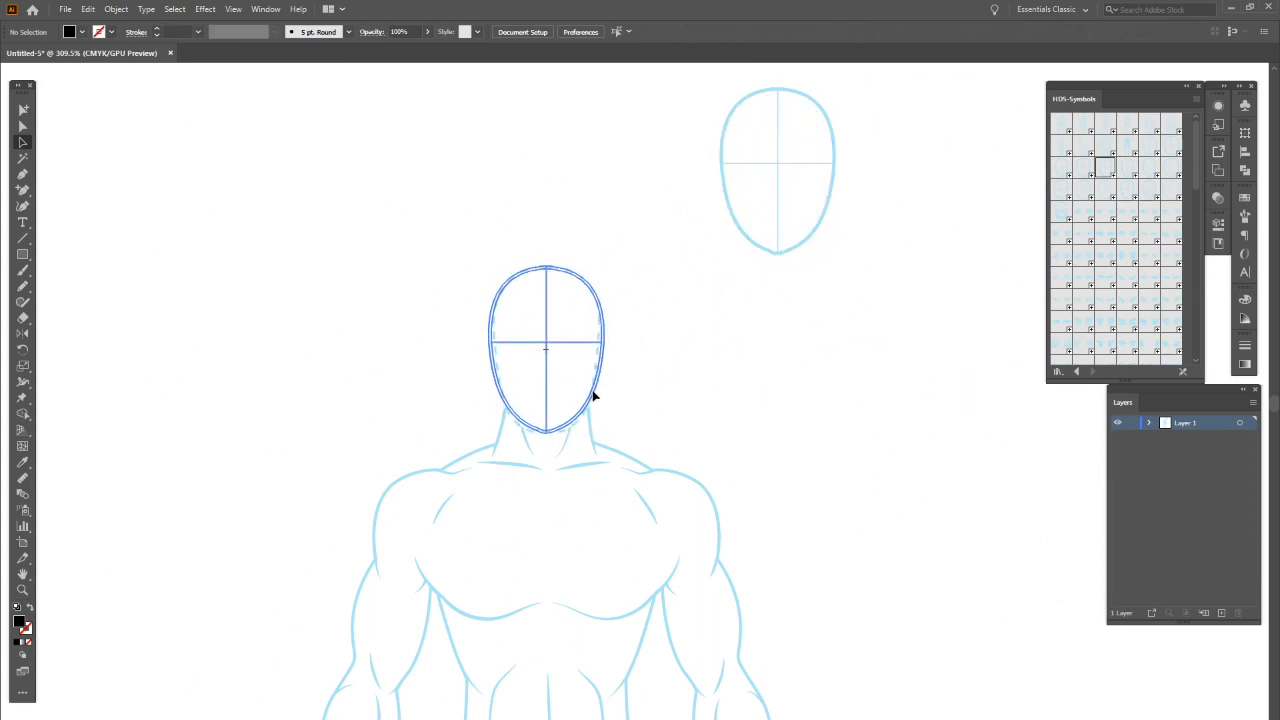
drag(546, 434, 546, 439)
click(758, 369)
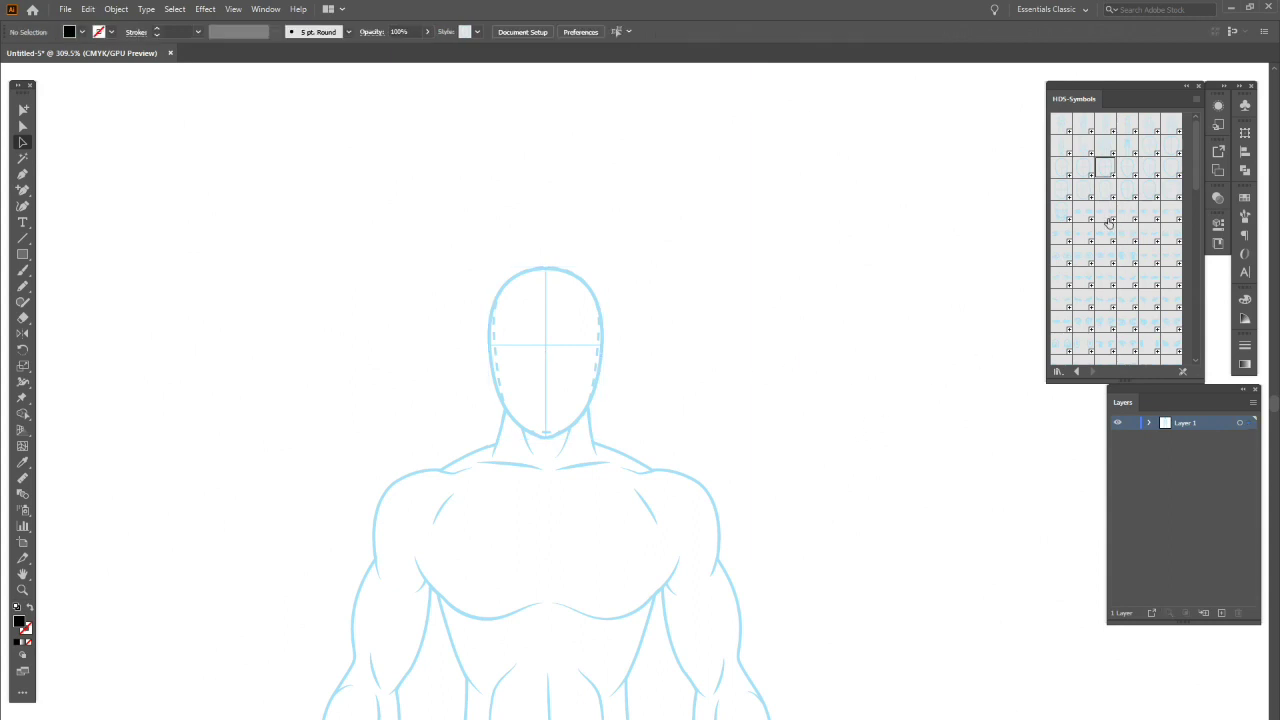
Step: Place sample eye pairs beside the figure, including Male Standard 1 and 4, Female Standard 3, Anime 2 and Anime 5
drag(1088, 217, 714, 300)
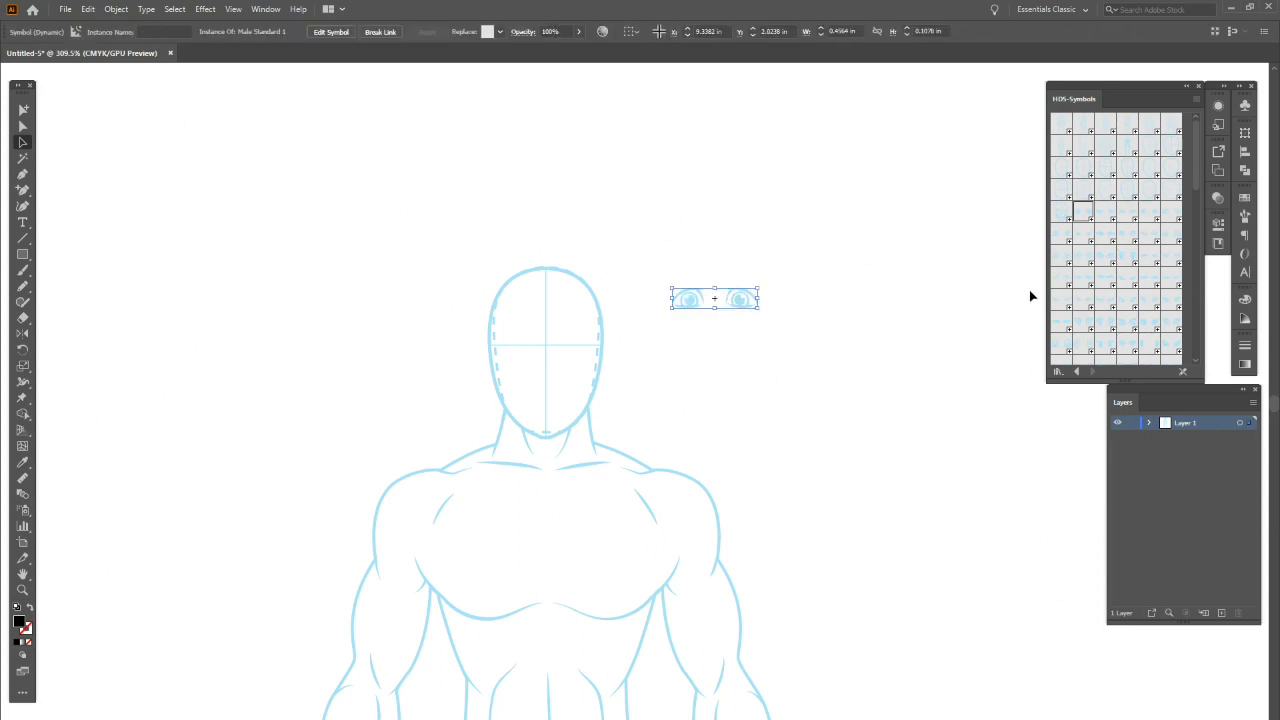
drag(1153, 217, 829, 304)
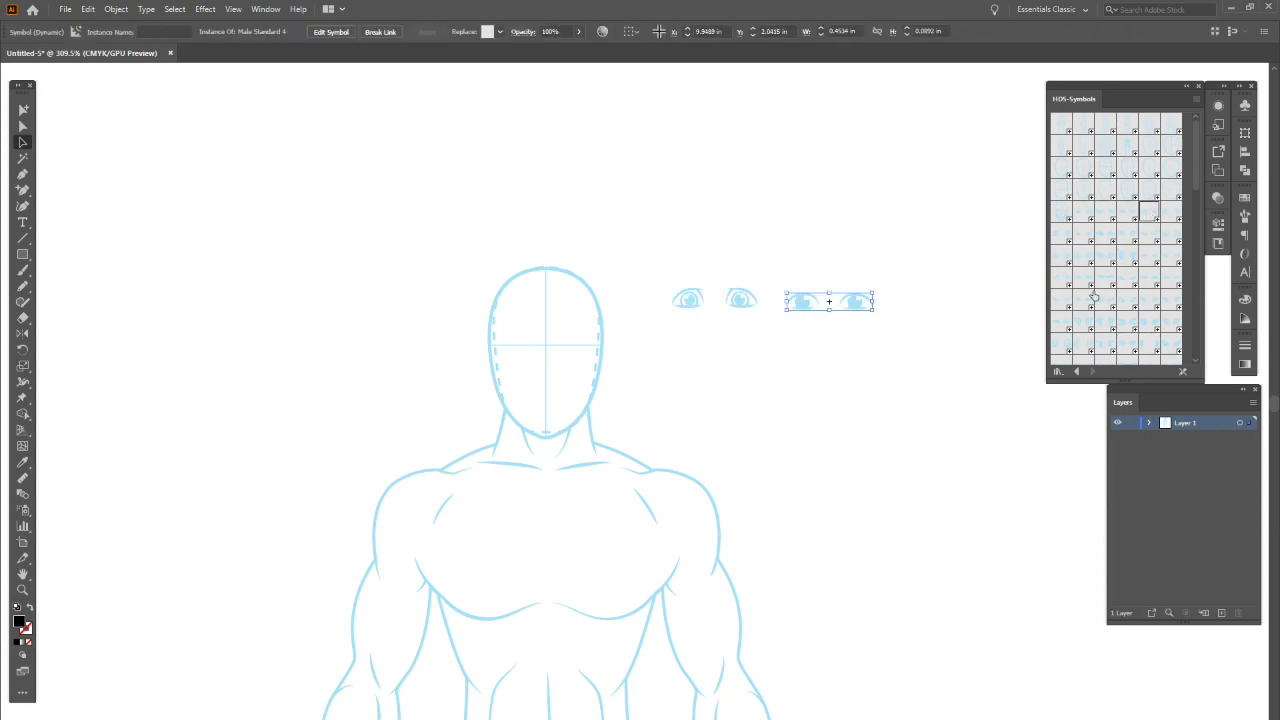
drag(1115, 239, 803, 378)
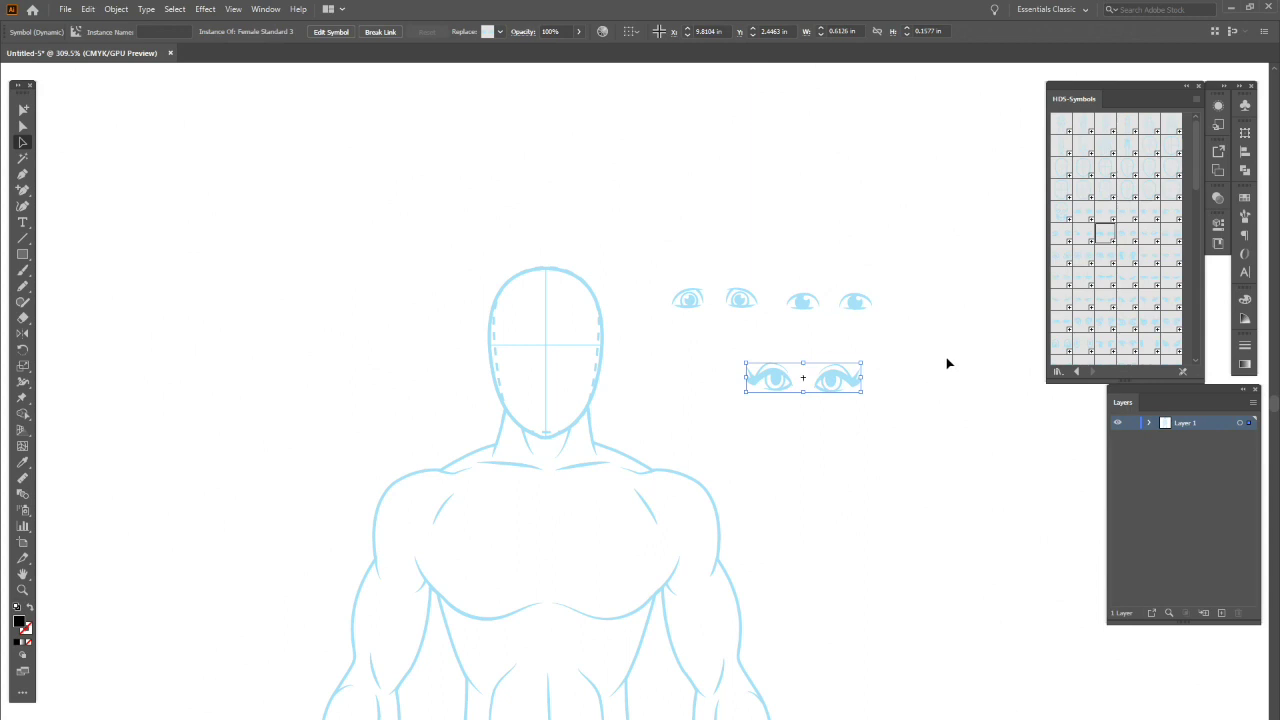
drag(1105, 283, 873, 223)
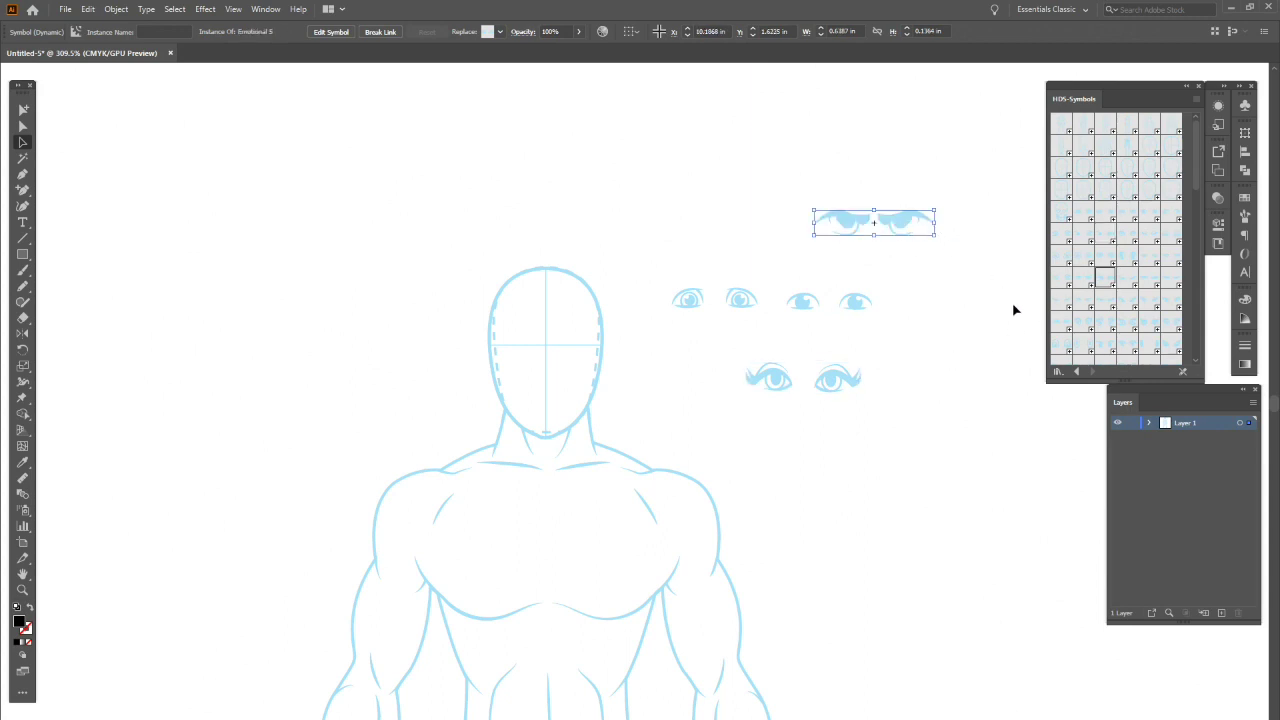
drag(1157, 307, 732, 212)
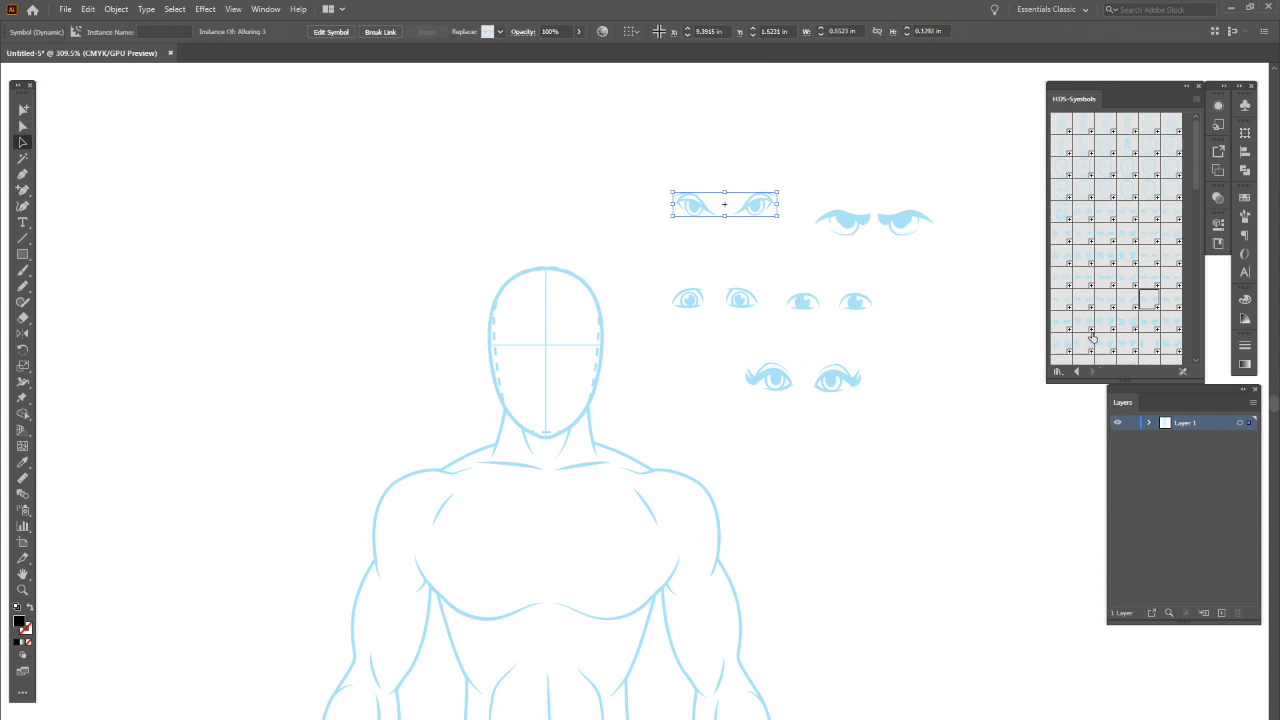
drag(1110, 323, 858, 423)
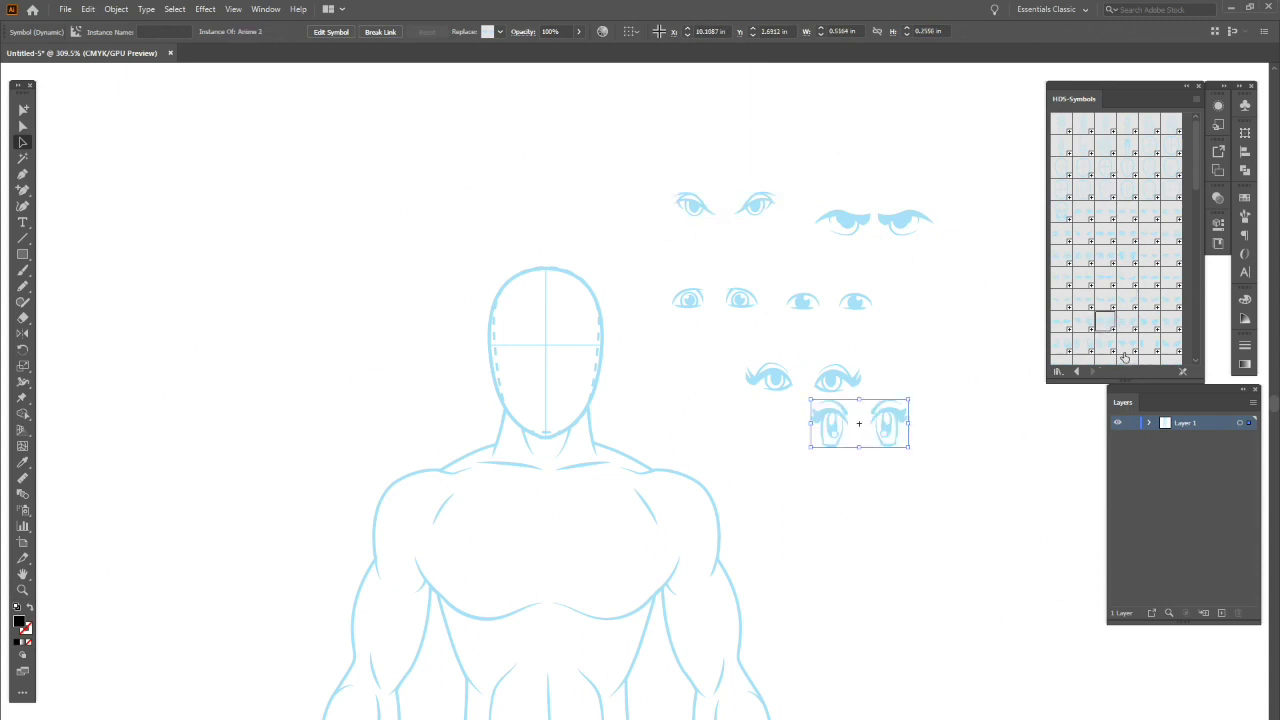
drag(1162, 323, 924, 477)
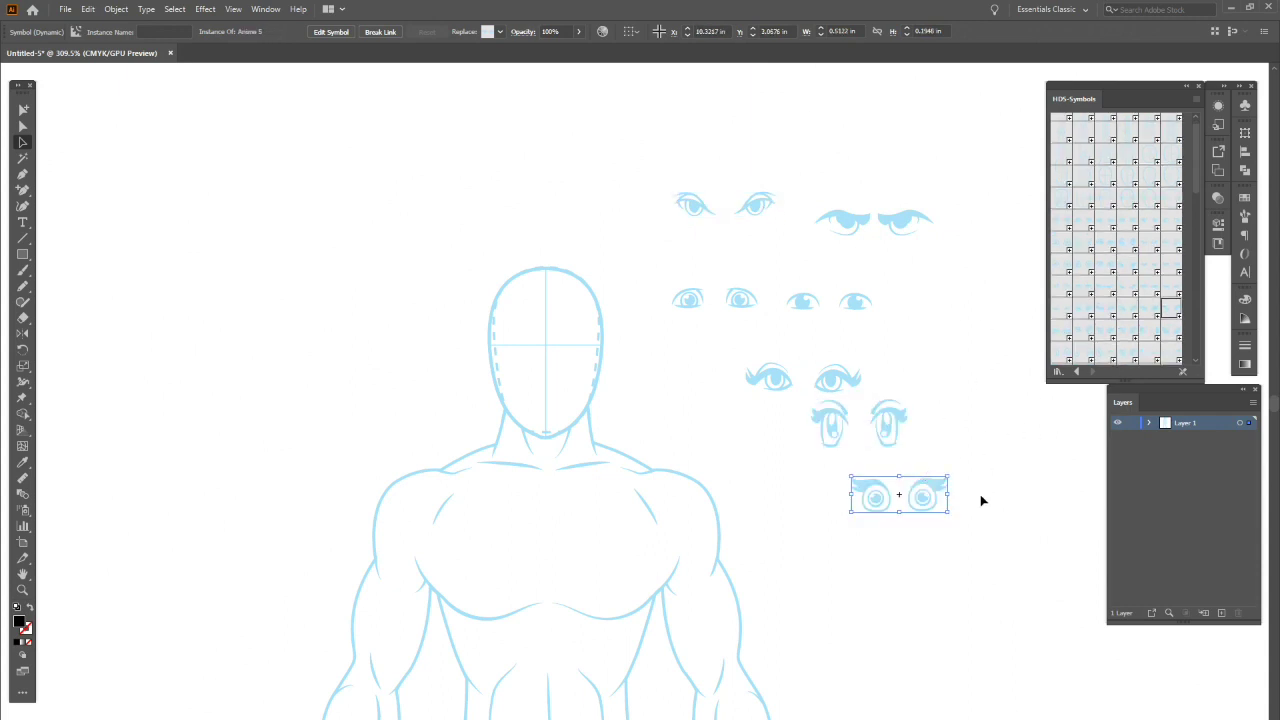
drag(918, 524, 951, 426)
Step: Delete all the sample eye pairs beside the figure
click(824, 130)
key(Delete)
drag(830, 310, 984, 588)
key(Delete)
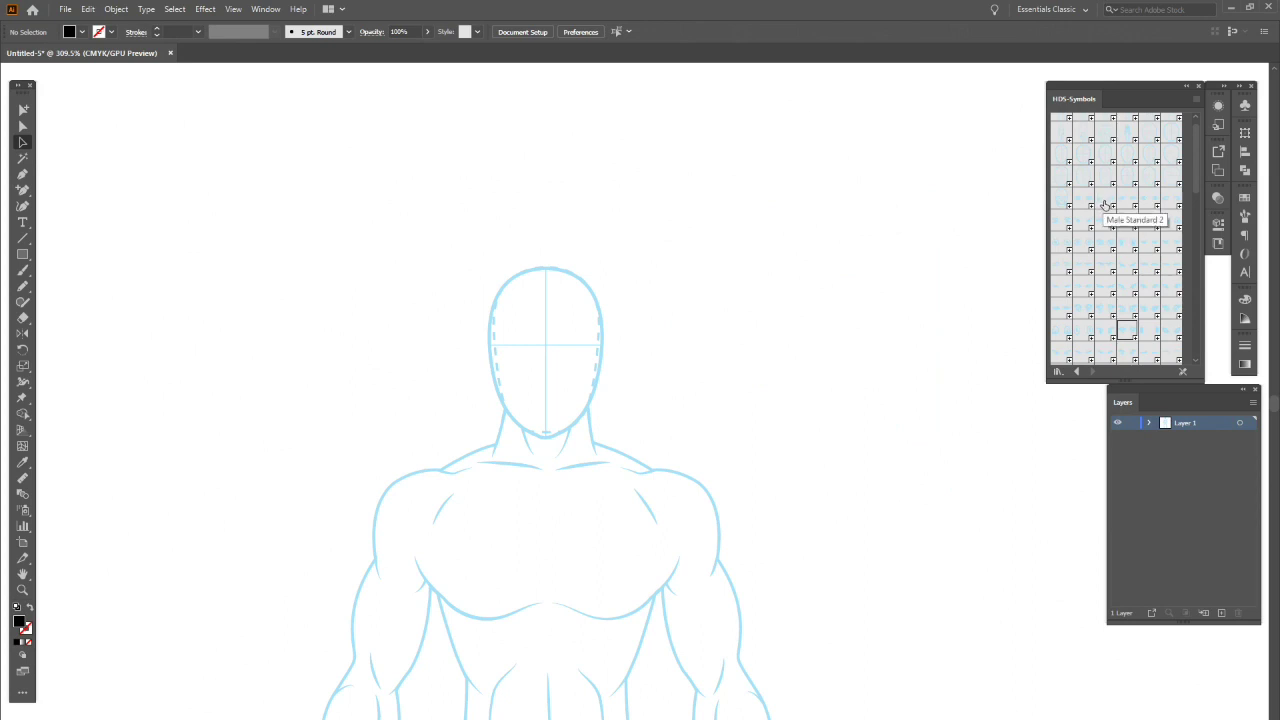
Step: Place the Male Standard 2 eyes on the face, centred on the vertical guide and just below the horizontal guide
drag(1108, 204, 584, 353)
click(823, 357)
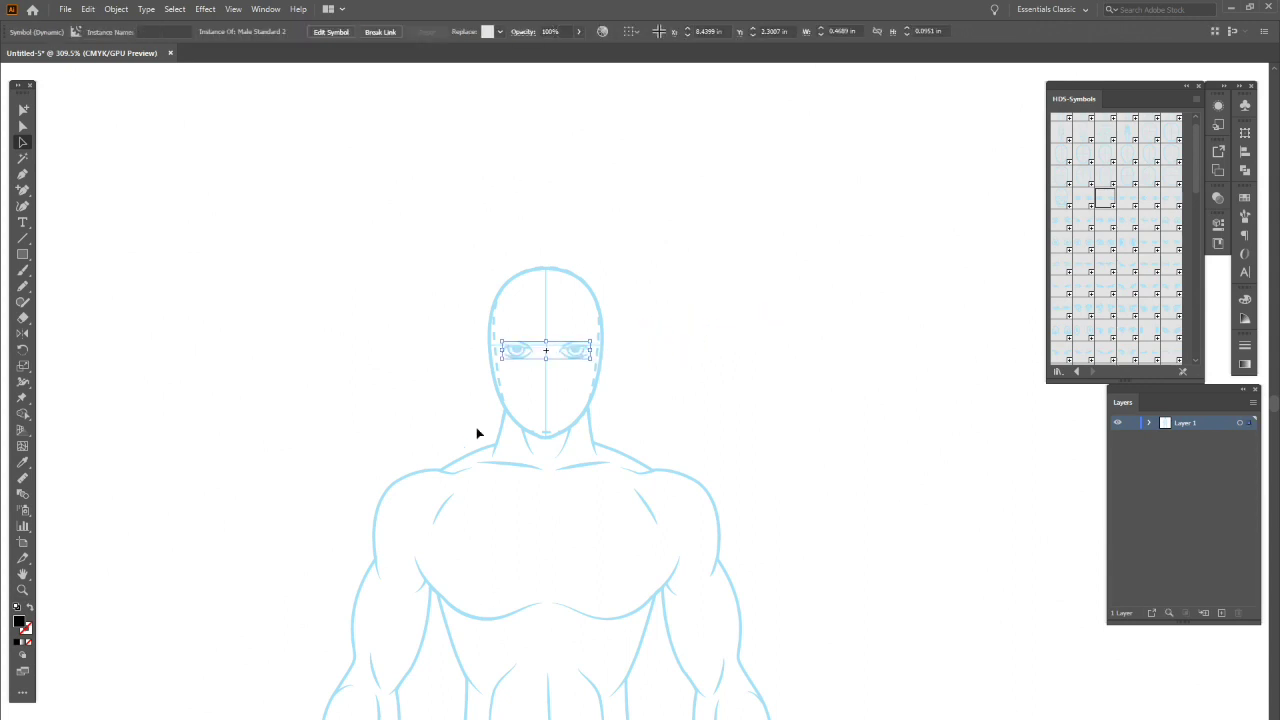
key(z)
click(575, 370)
click(668, 427)
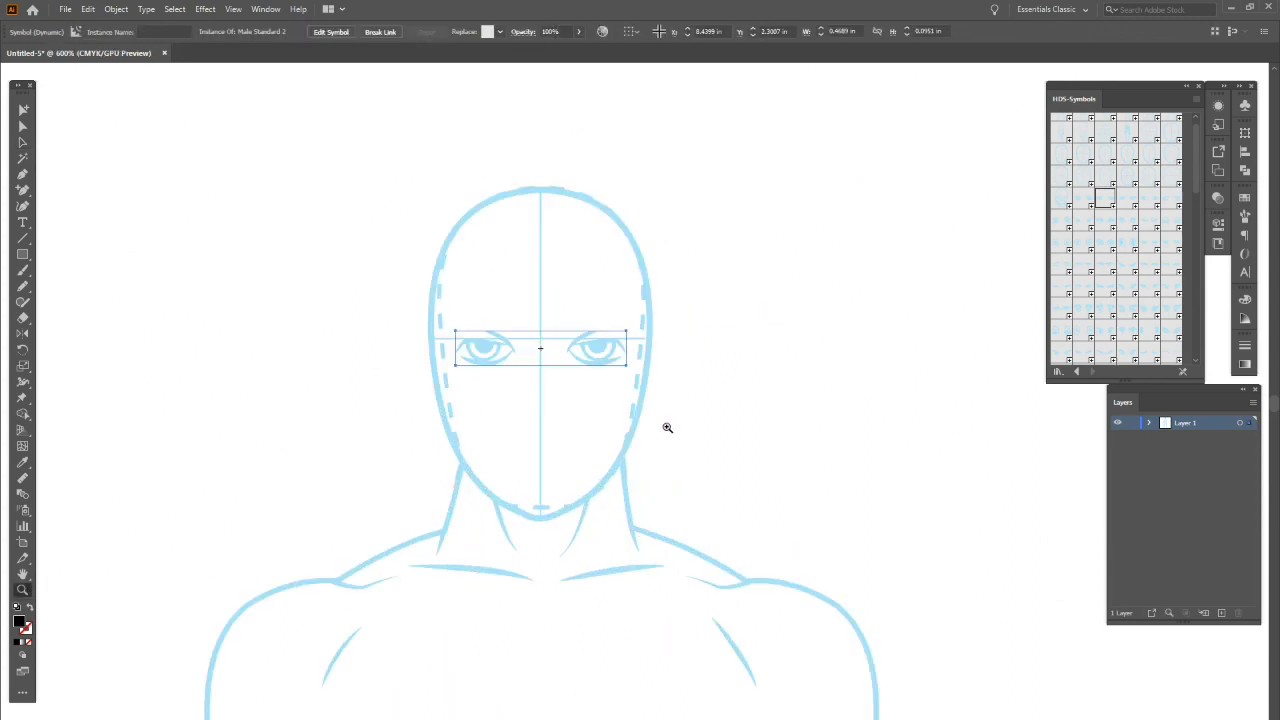
click(23, 142)
click(165, 293)
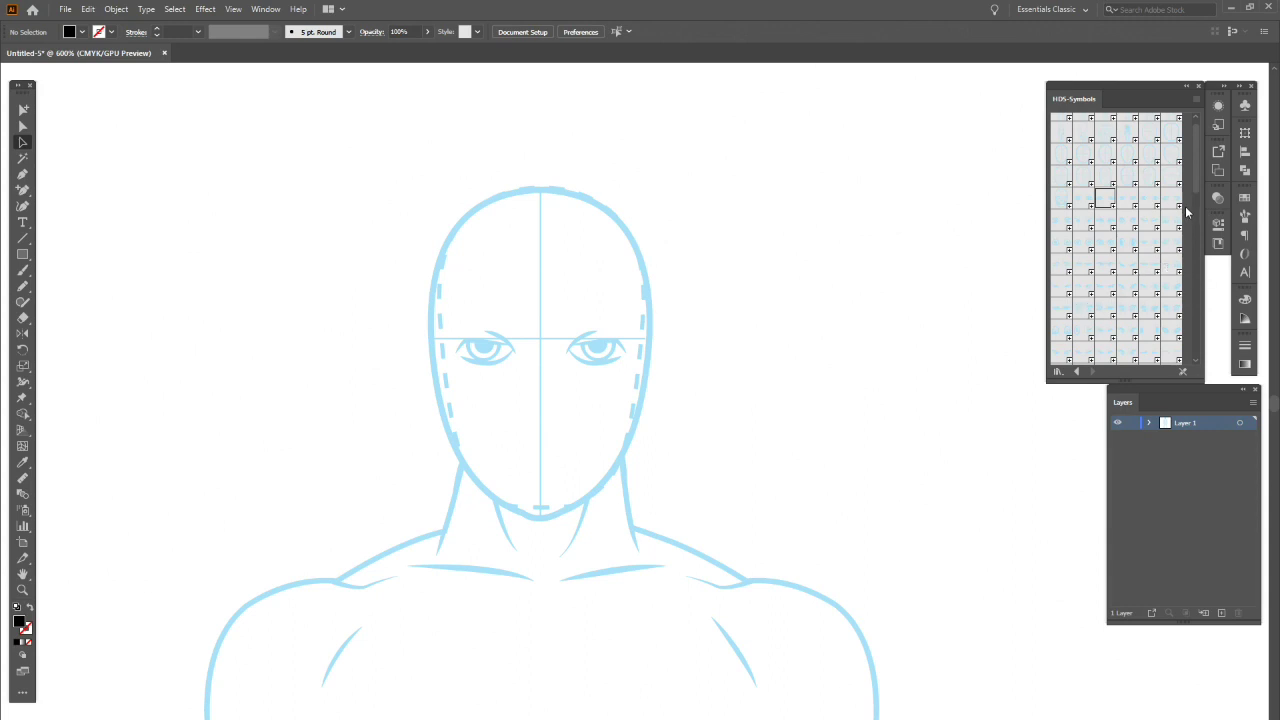
Step: Place the Arched 2 eyebrow symbol just above the eyes, centred on the face's vertical guide
scroll(1196, 188, down, 2)
scroll(1196, 188, down, 1)
scroll(1196, 193, down, 5)
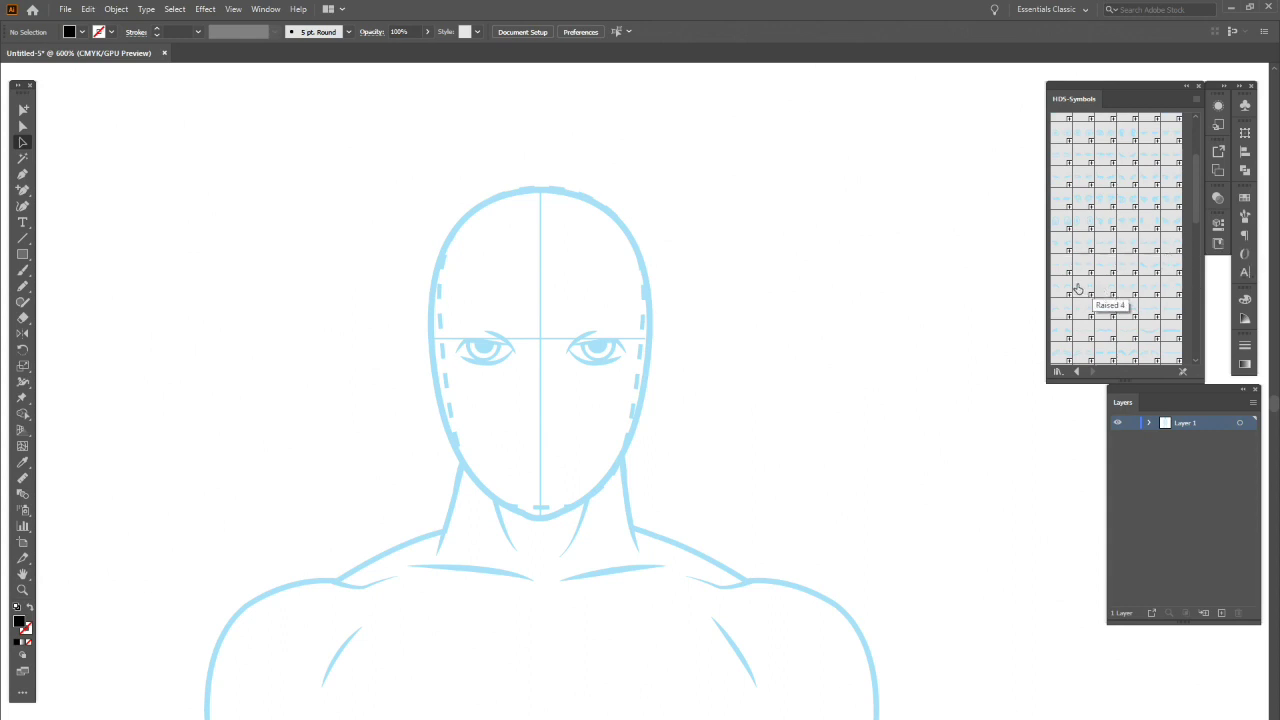
drag(1064, 288, 615, 330)
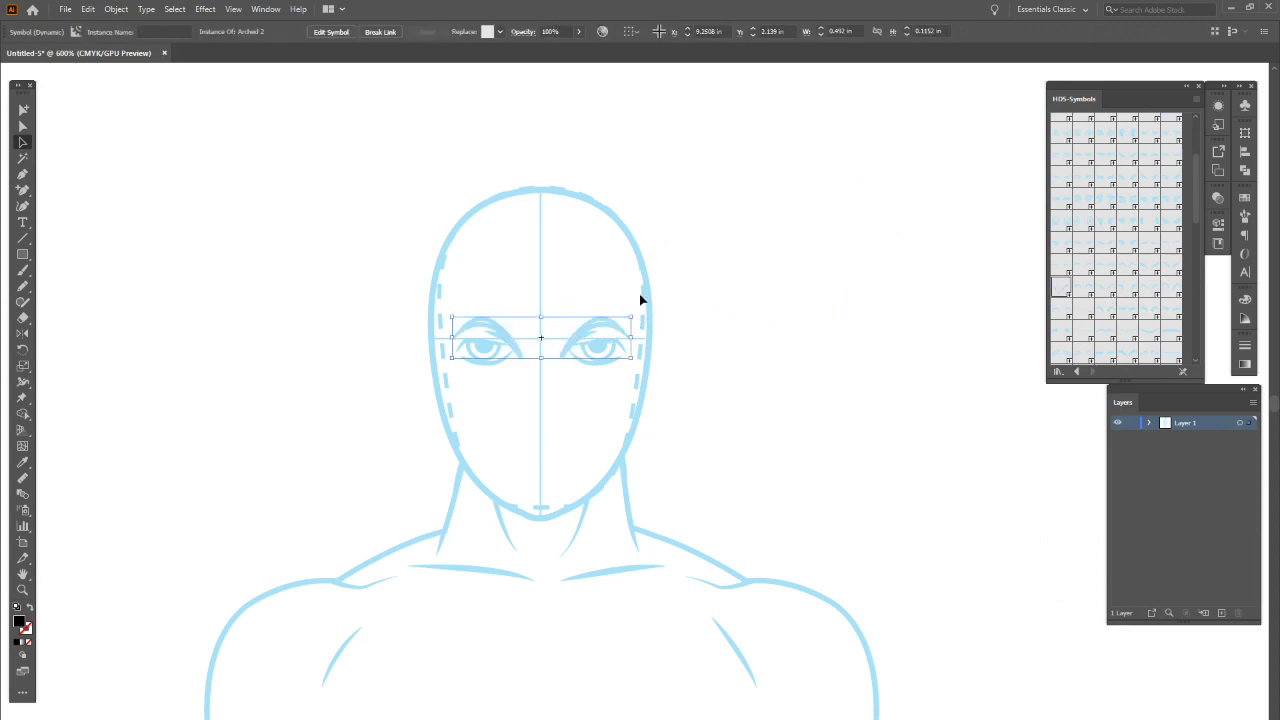
click(753, 314)
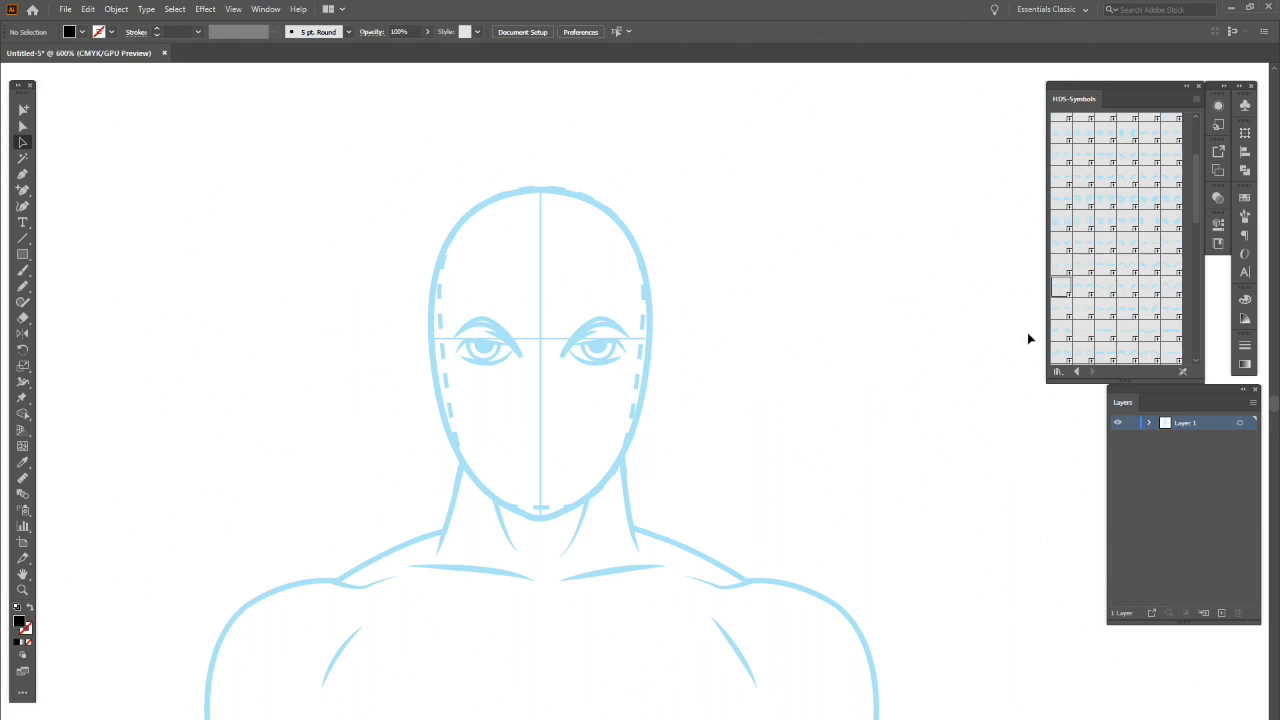
Step: Place several sample mouths beside the figure, including open mouths, small full lips and the Lips 2 symbol
drag(1197, 210, 840, 340)
click(1128, 258)
drag(1103, 258, 895, 252)
drag(1083, 283, 856, 184)
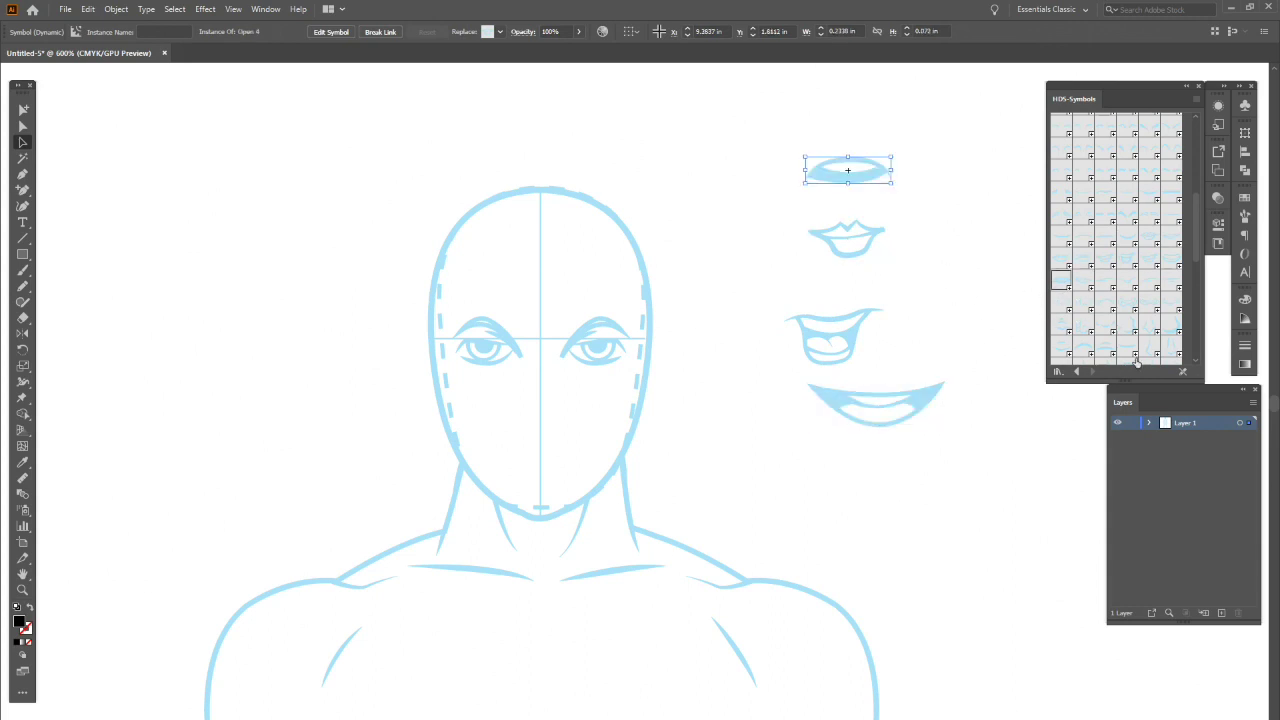
drag(1167, 238, 928, 260)
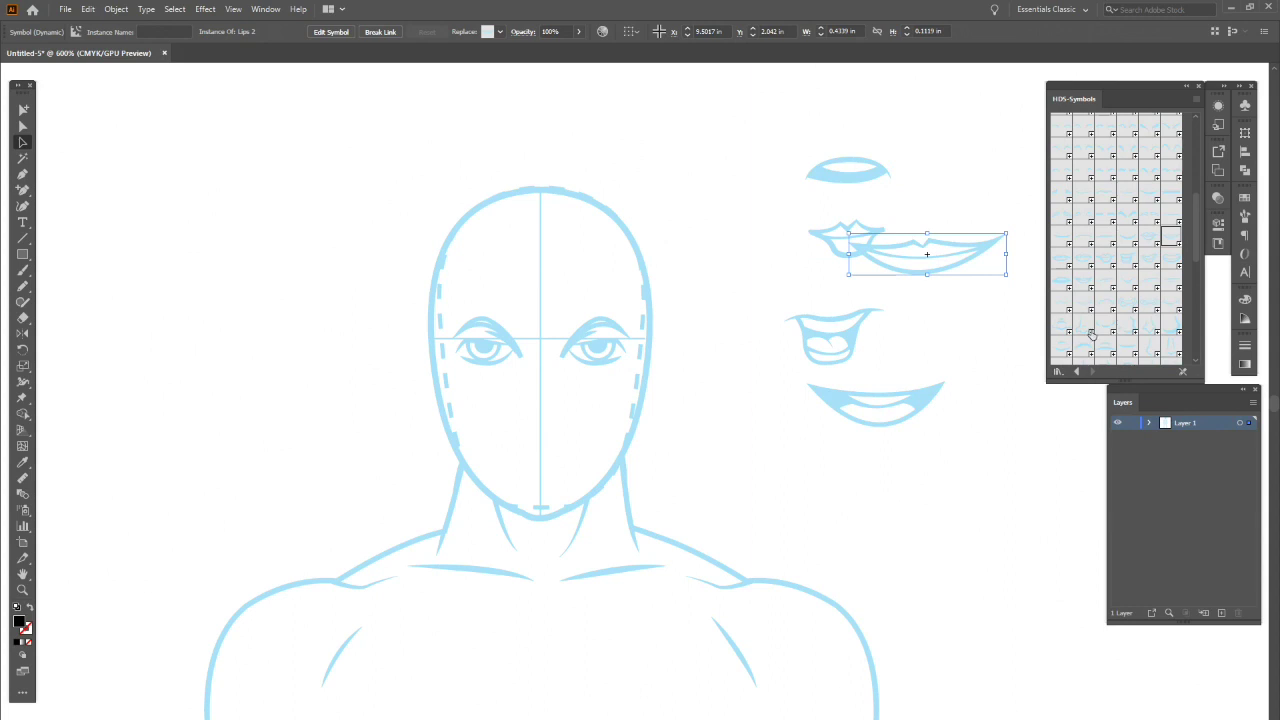
Step: Place the thin closed mouth symbol low on the face, centred on the vertical guide, and delete all the sample mouths
scroll(1194, 256, down, 4)
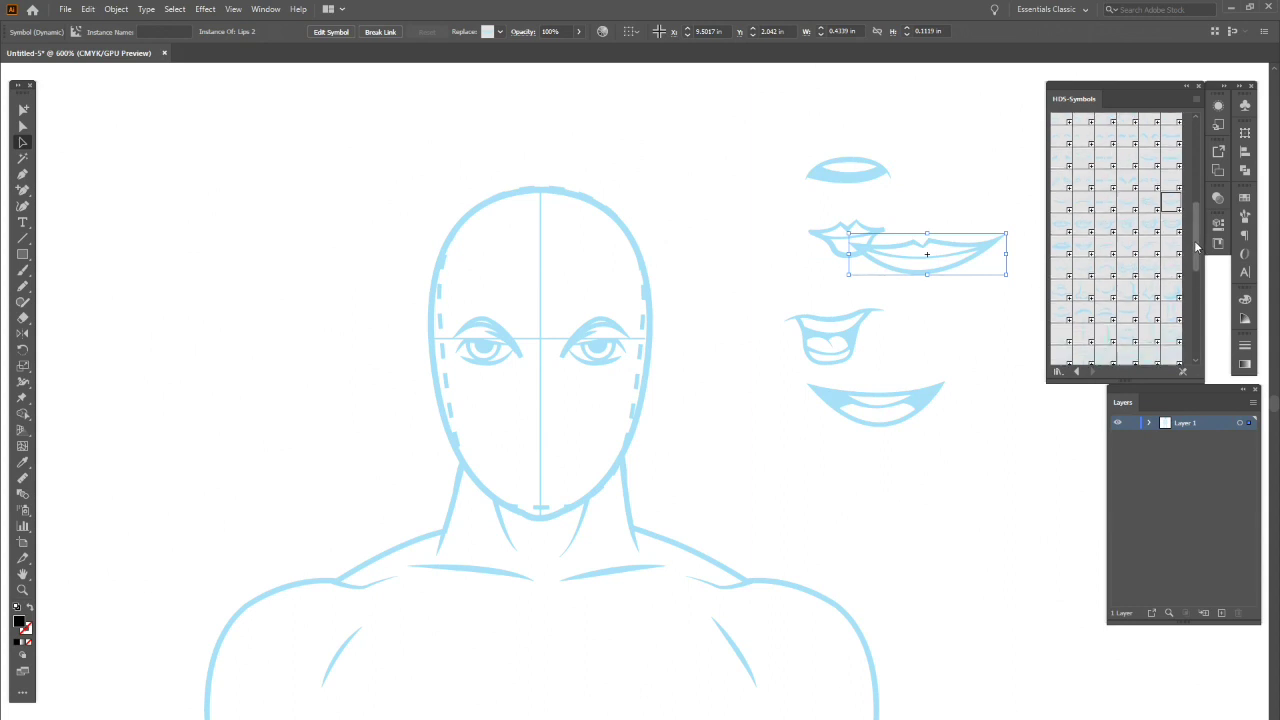
scroll(1194, 256, down, 5)
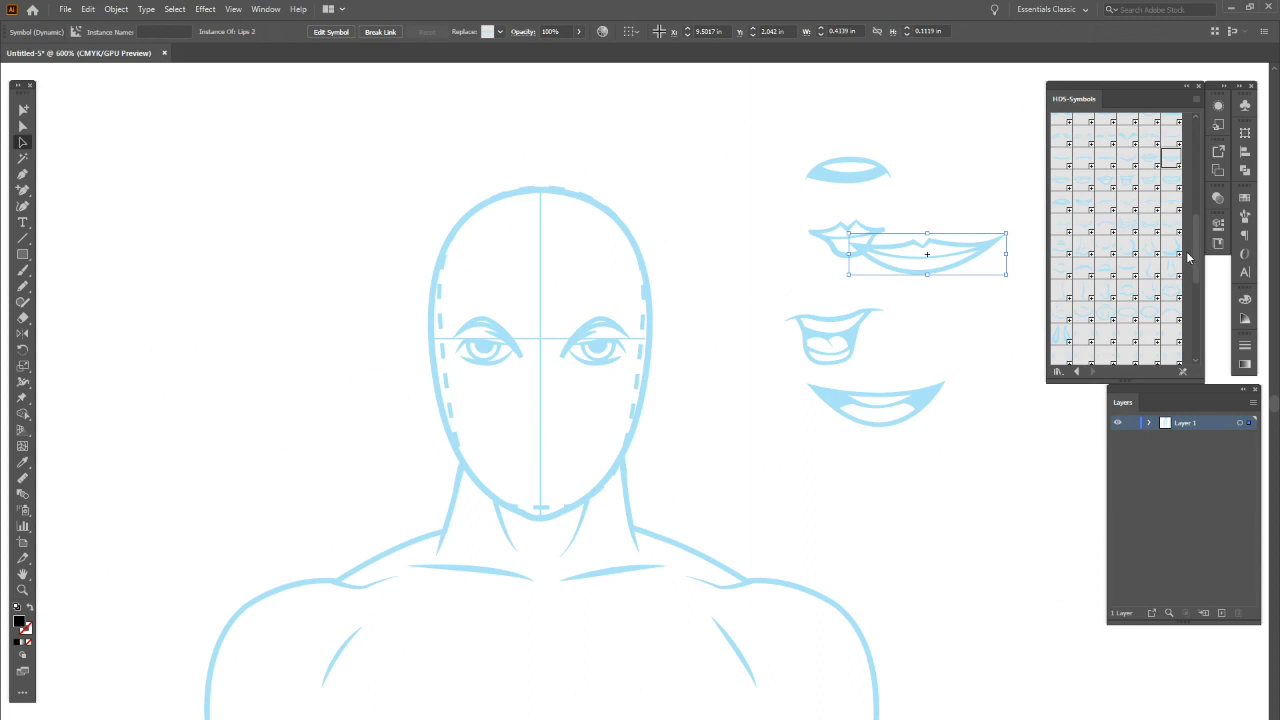
drag(1166, 208, 704, 268)
drag(811, 172, 947, 409)
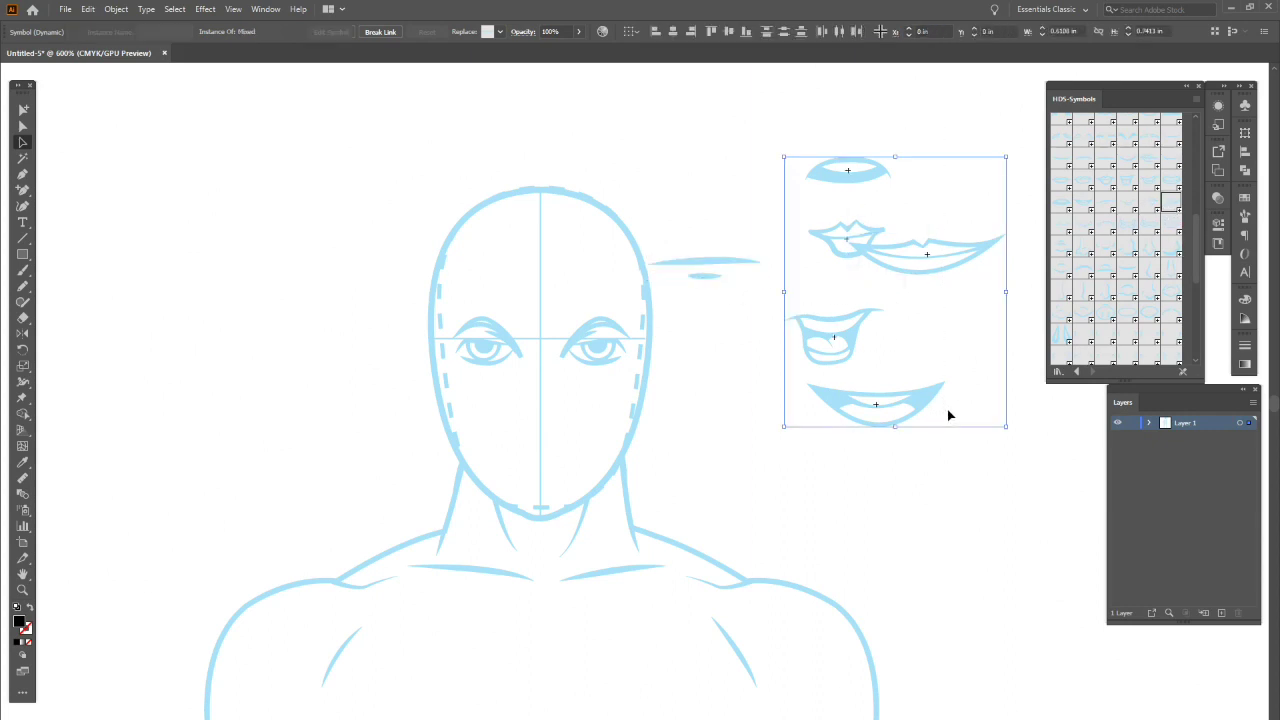
key(Delete)
drag(748, 262, 574, 455)
click(746, 414)
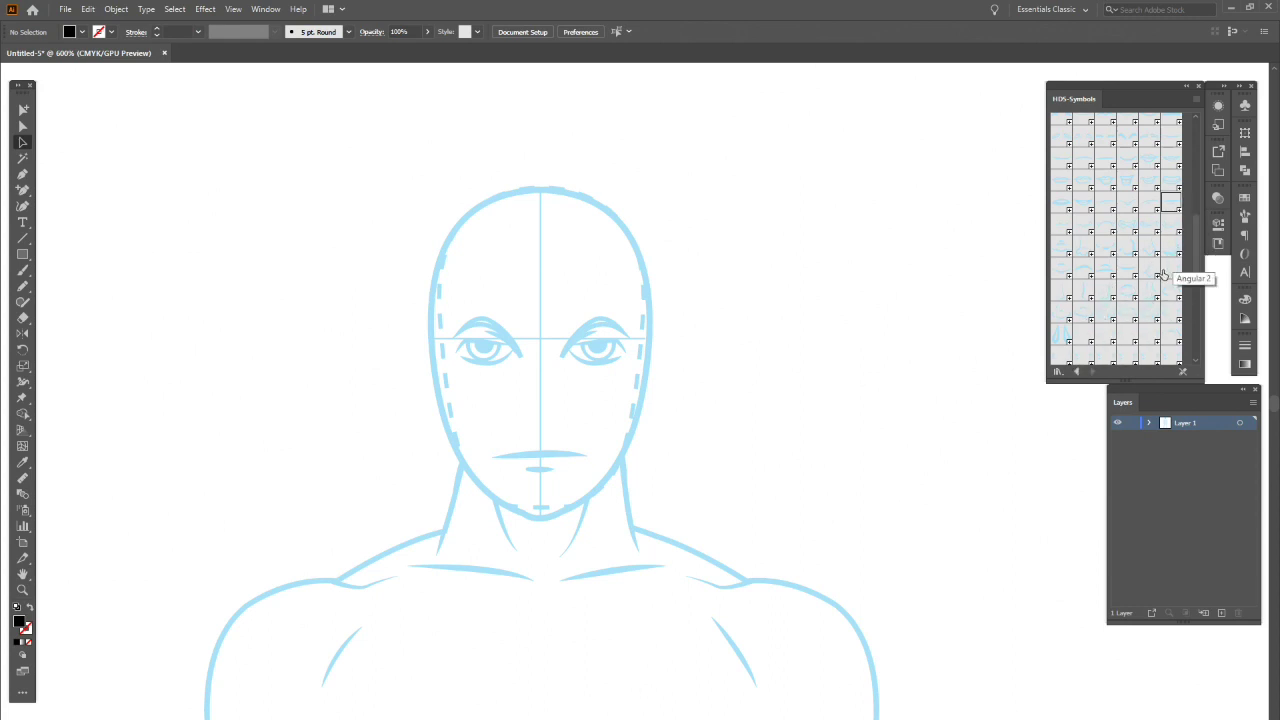
Step: Place the Standard Nose 5, Petite 1 and Petite 4 noses beside the figure as samples
drag(1147, 245, 843, 344)
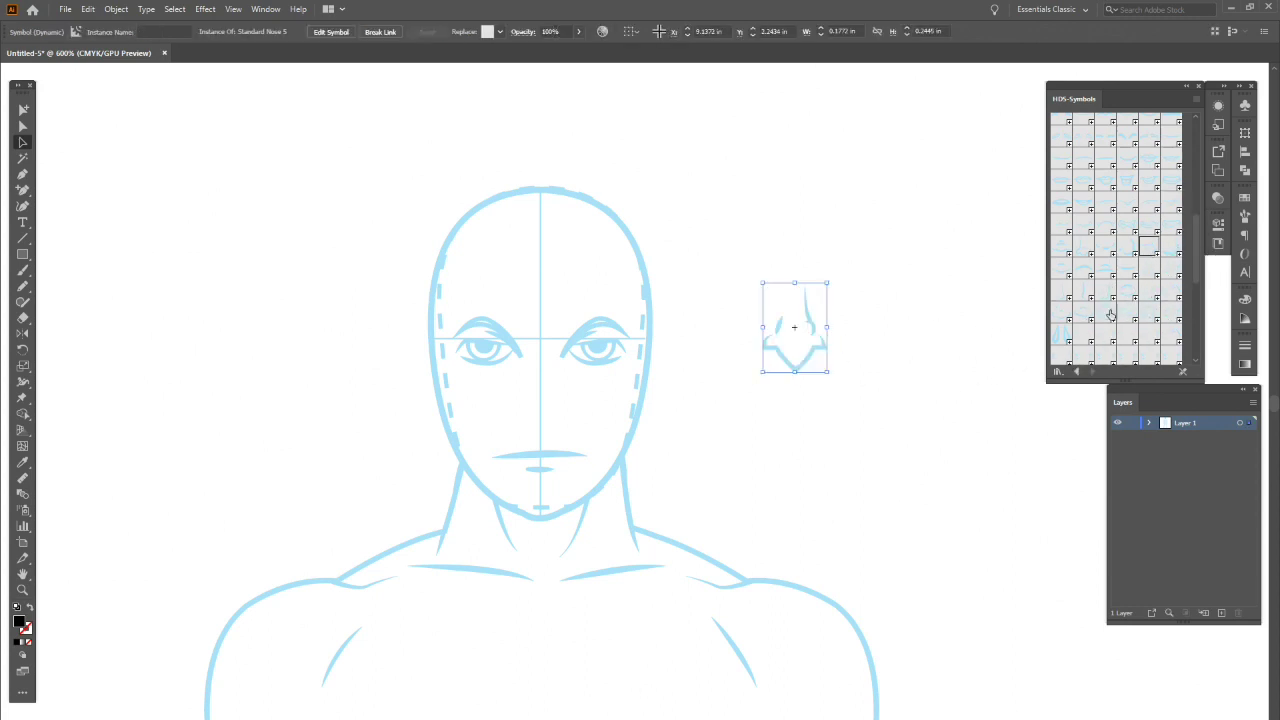
drag(1171, 253, 885, 364)
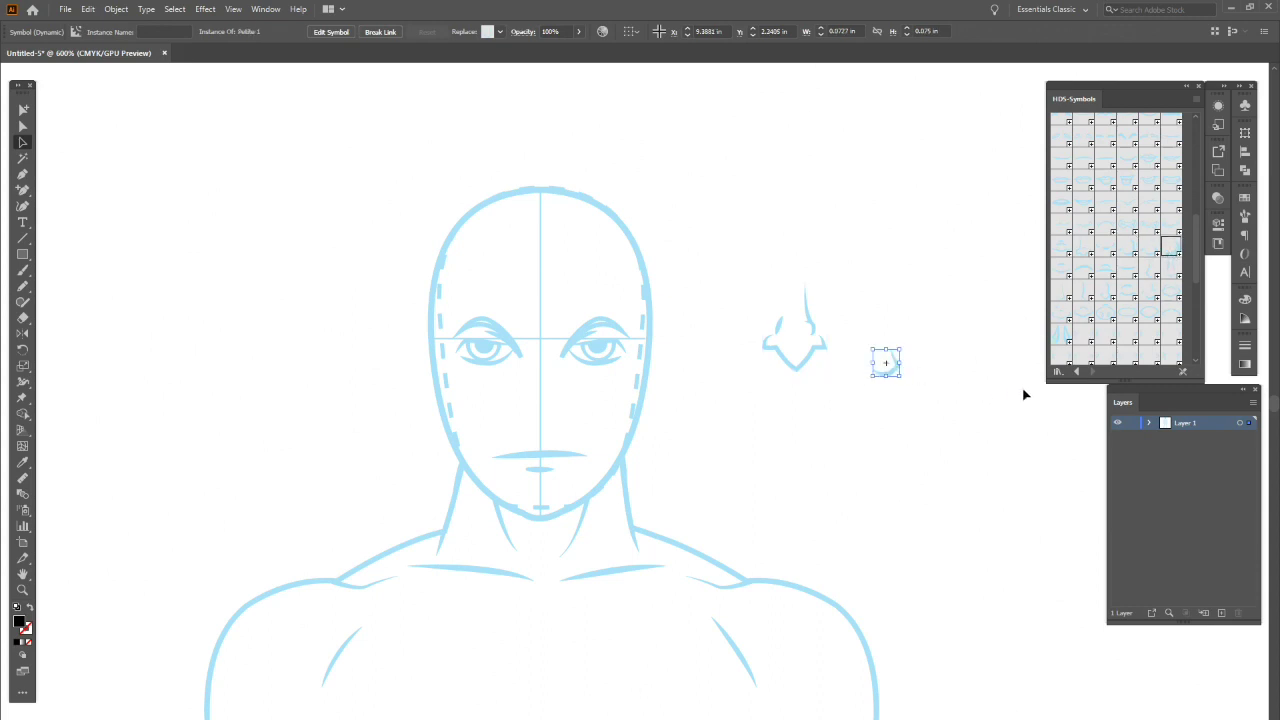
drag(1108, 279, 937, 411)
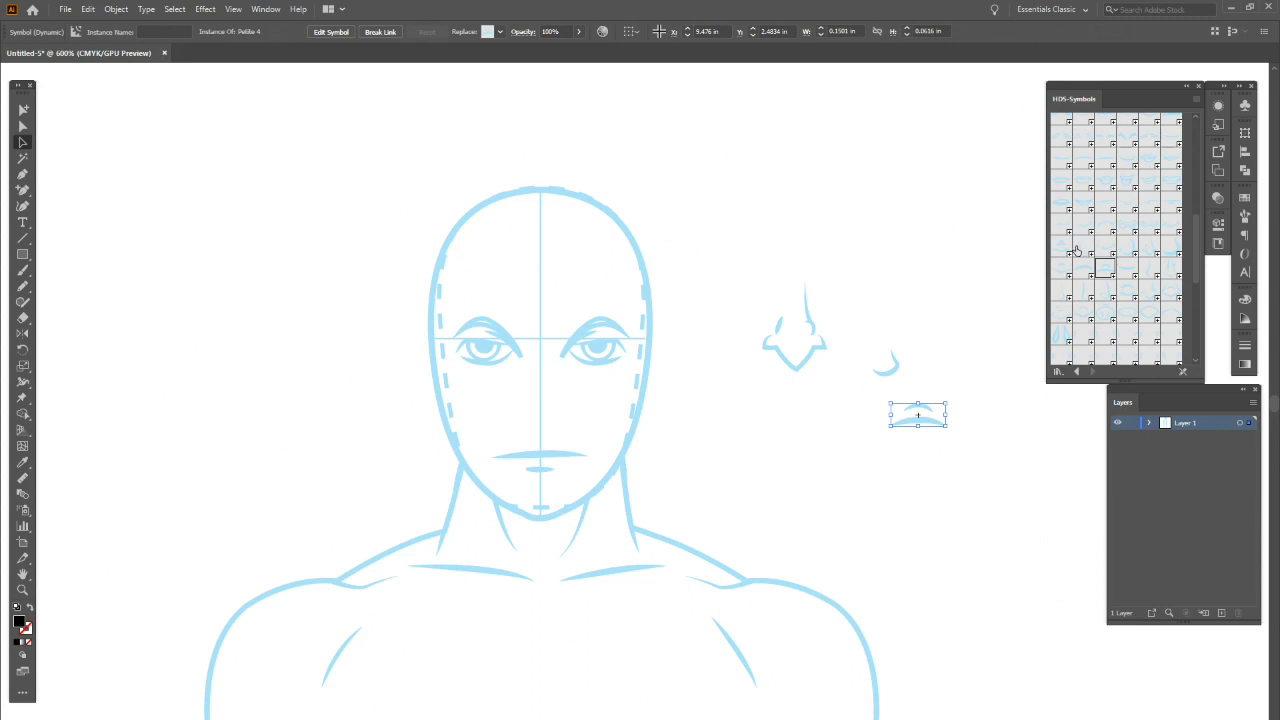
Step: Place a wide nose symbol on the vertical guide just above the mouth and delete the other sample noses
drag(1063, 253, 921, 258)
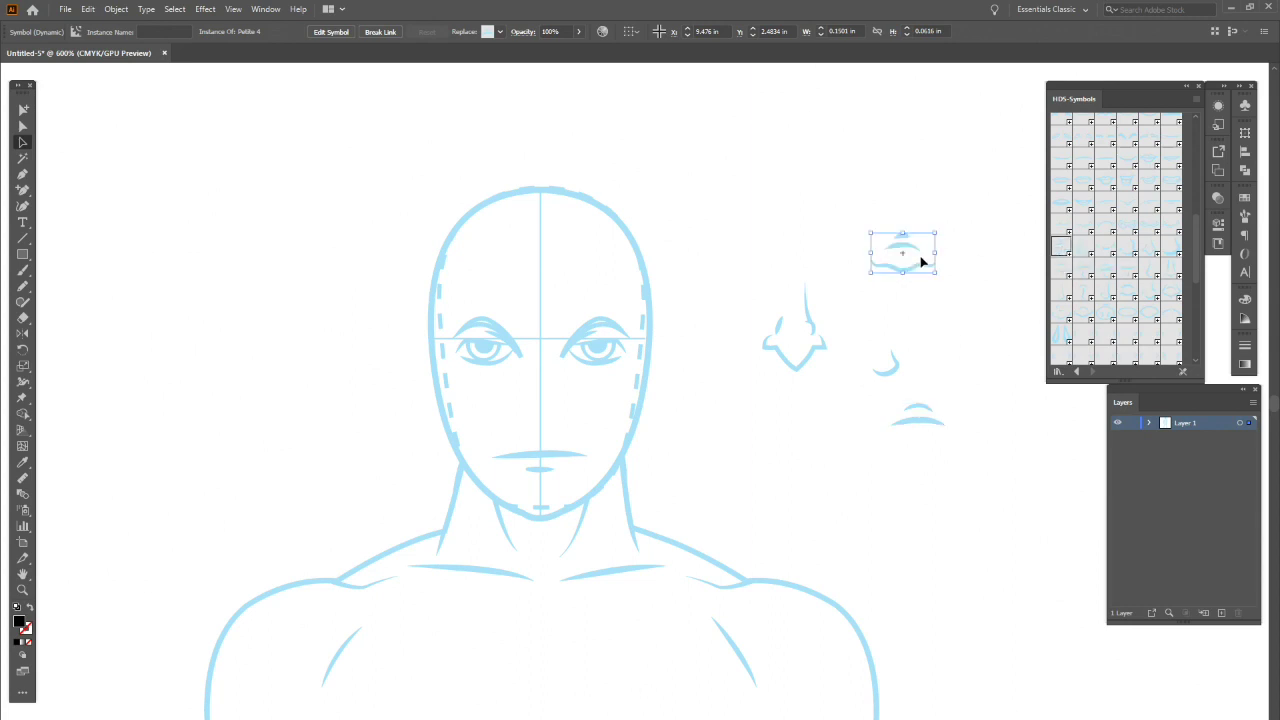
click(1170, 224)
click(986, 277)
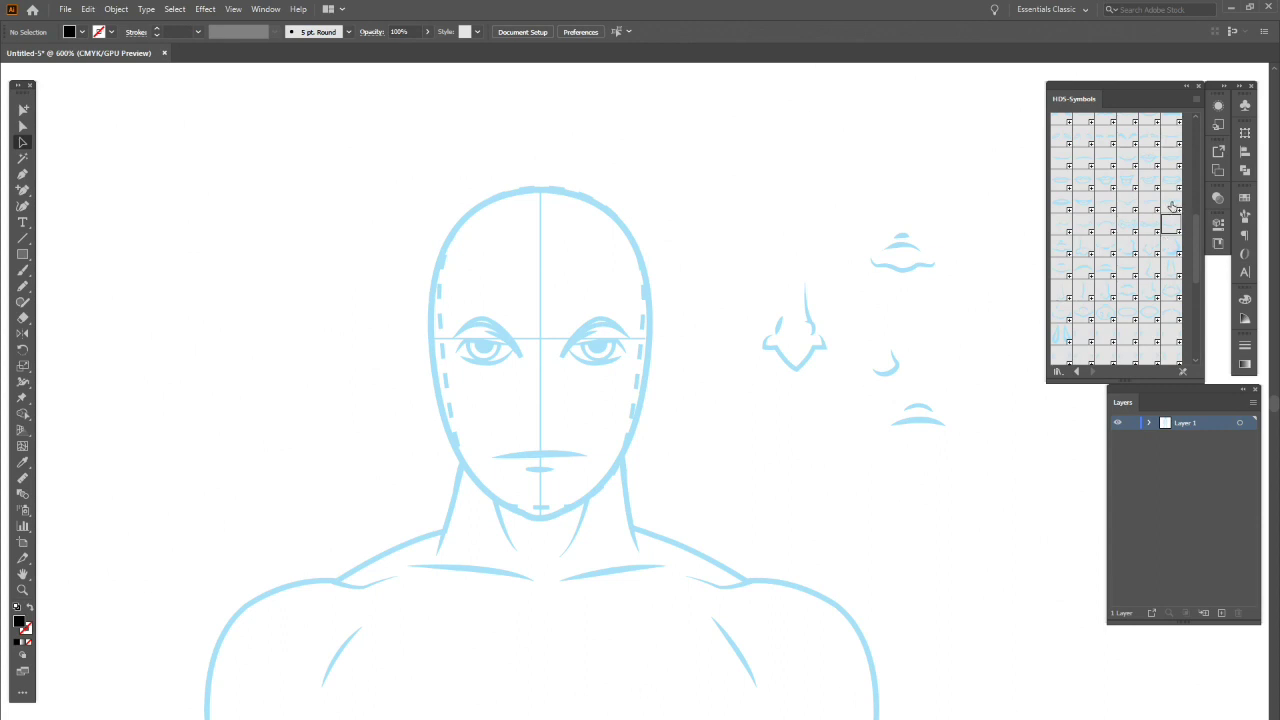
drag(913, 269, 553, 429)
drag(761, 217, 958, 452)
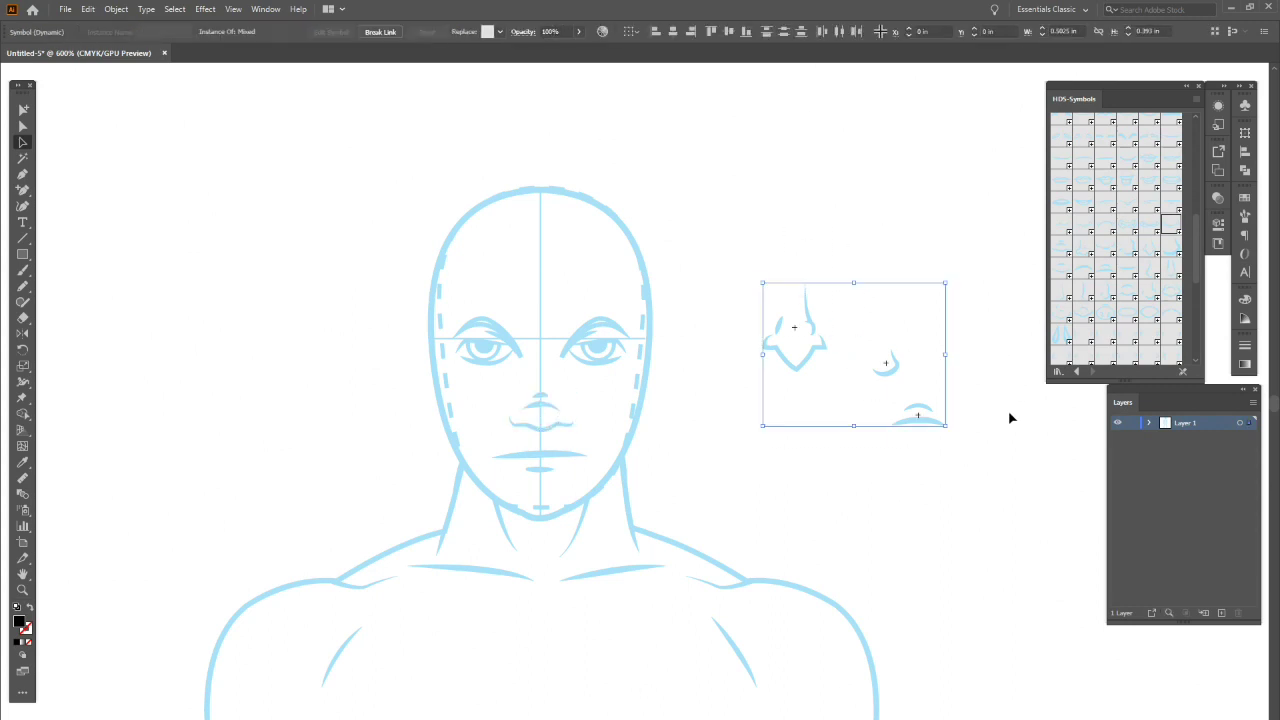
key(Delete)
Step: Place the Standard Ears 1, Standard Ears 2 and Standard Ears 3 pairs beside the figure as samples
scroll(1194, 243, down, 5)
scroll(1195, 238, up, 4)
drag(1194, 227, 1191, 266)
drag(1083, 255, 826, 325)
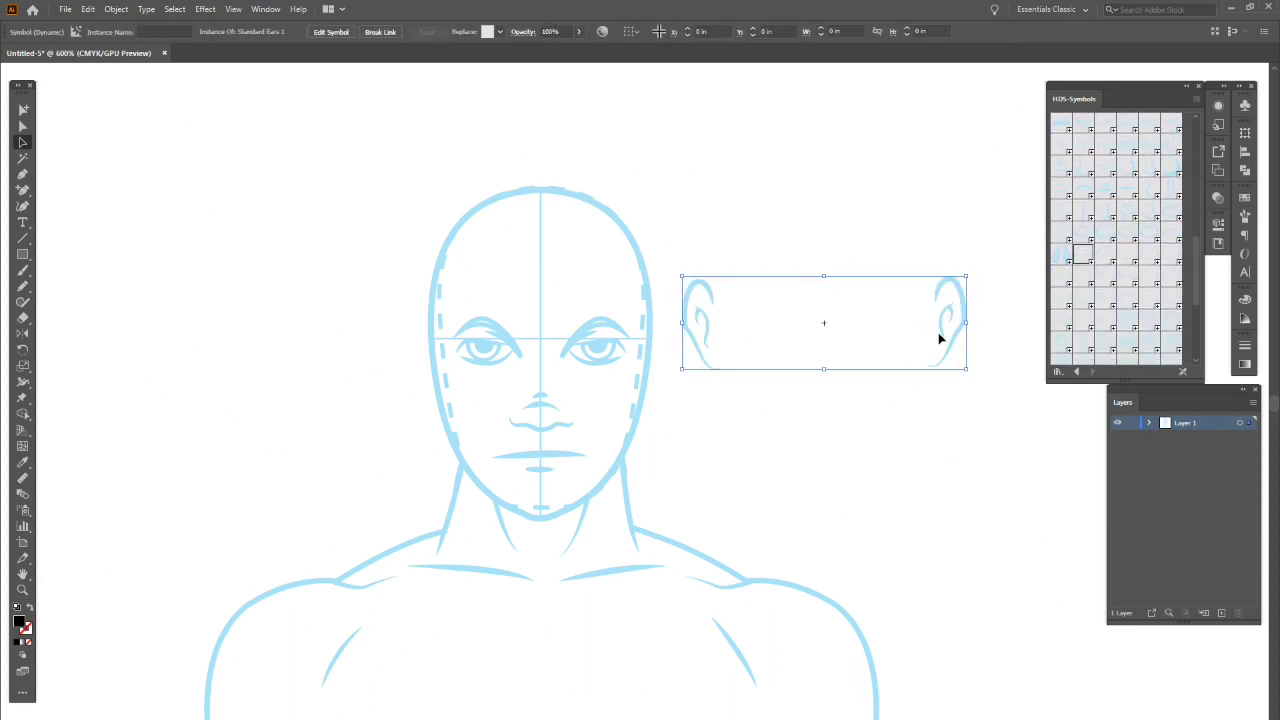
drag(1099, 266, 830, 200)
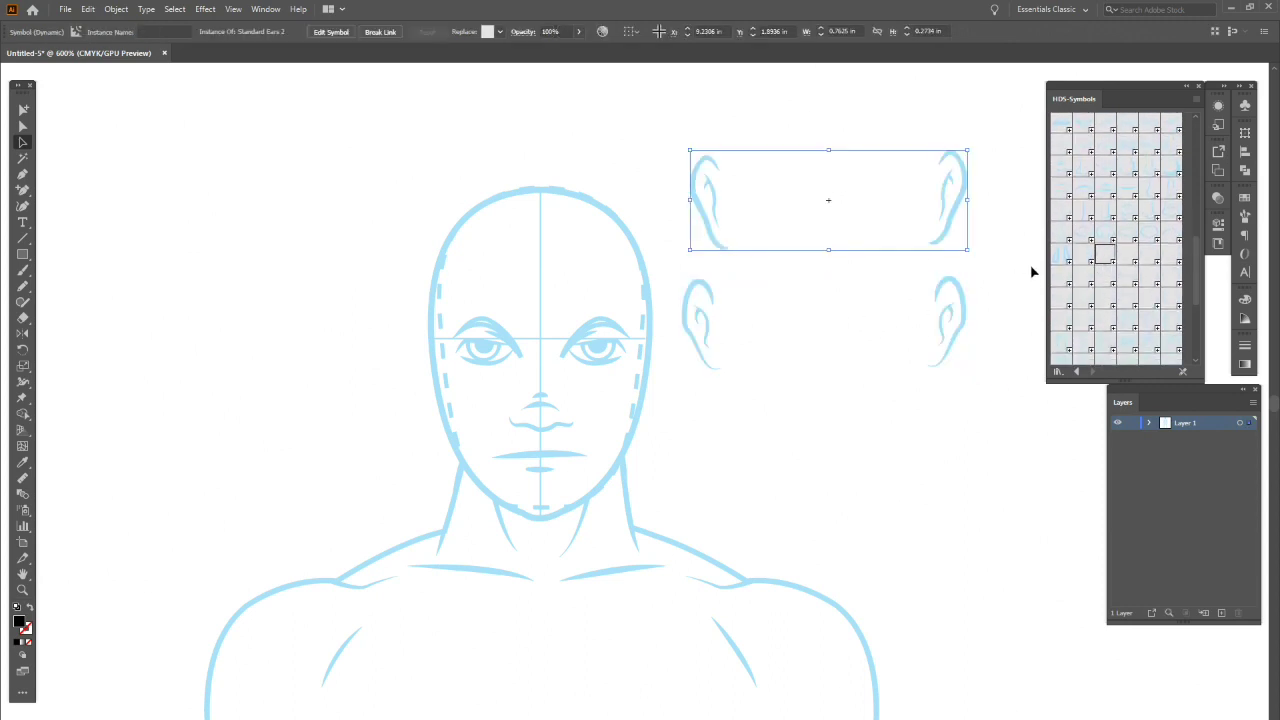
drag(1124, 256, 891, 427)
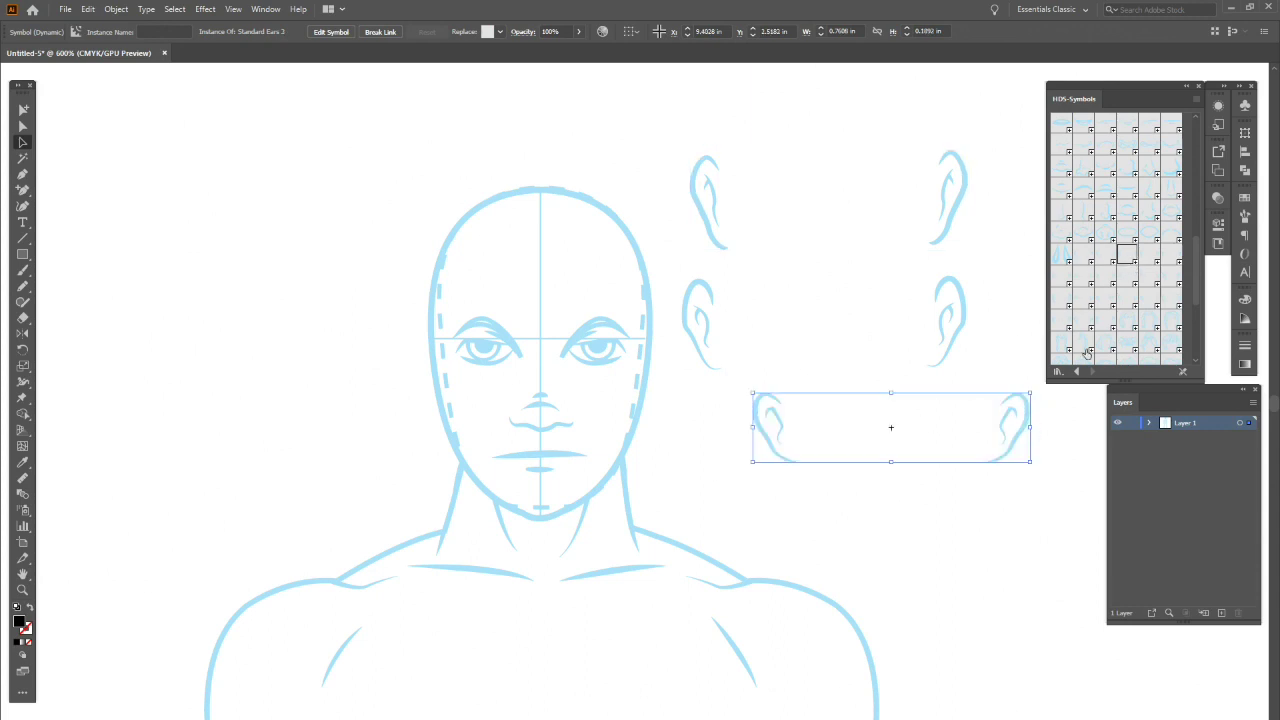
Step: Fit the Standard Ears 4 pair to the sides of the head at eye level and delete the three sample ear pairs
drag(1154, 258, 885, 529)
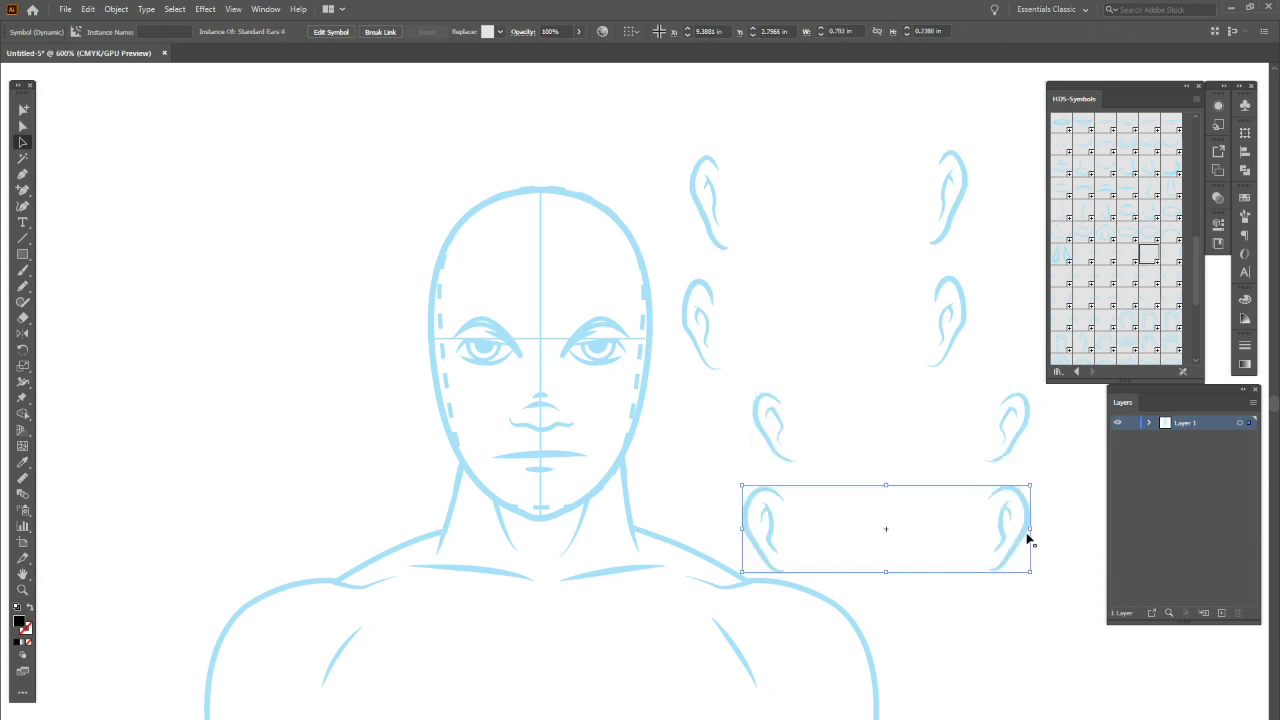
drag(1021, 543, 680, 360)
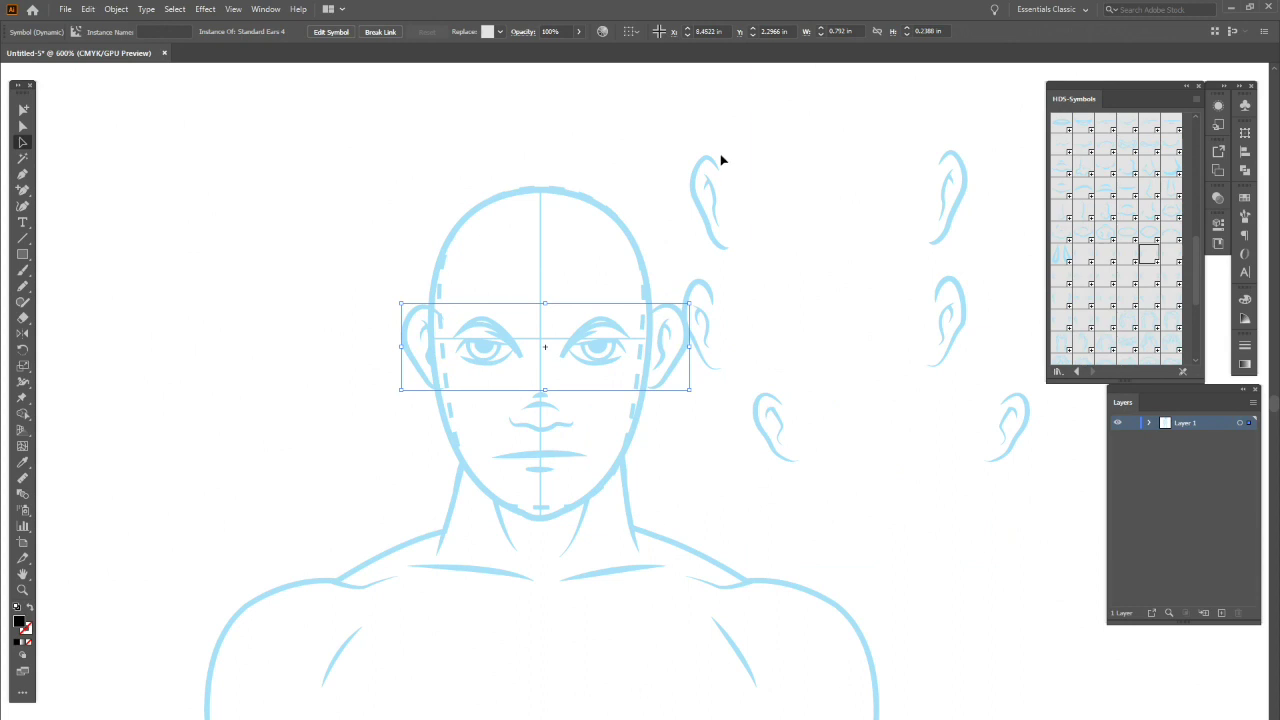
click(866, 226)
key(Delete)
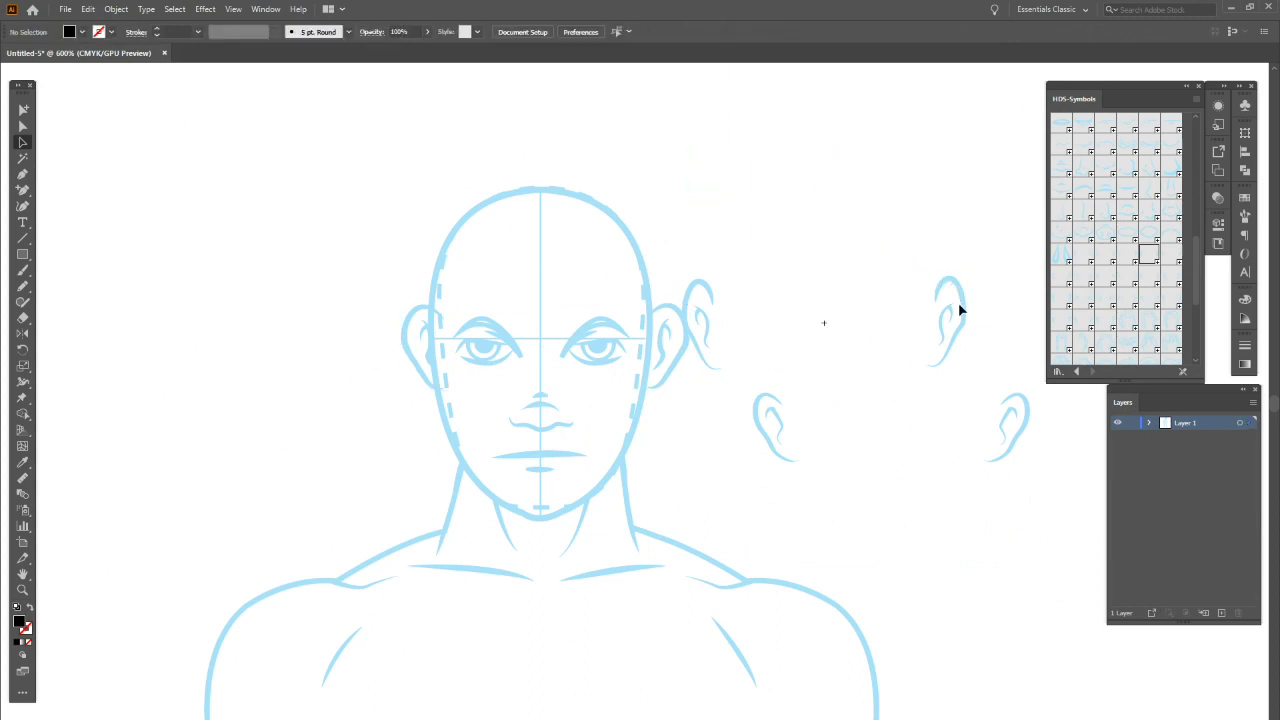
click(960, 306)
key(Delete)
click(1021, 437)
key(Delete)
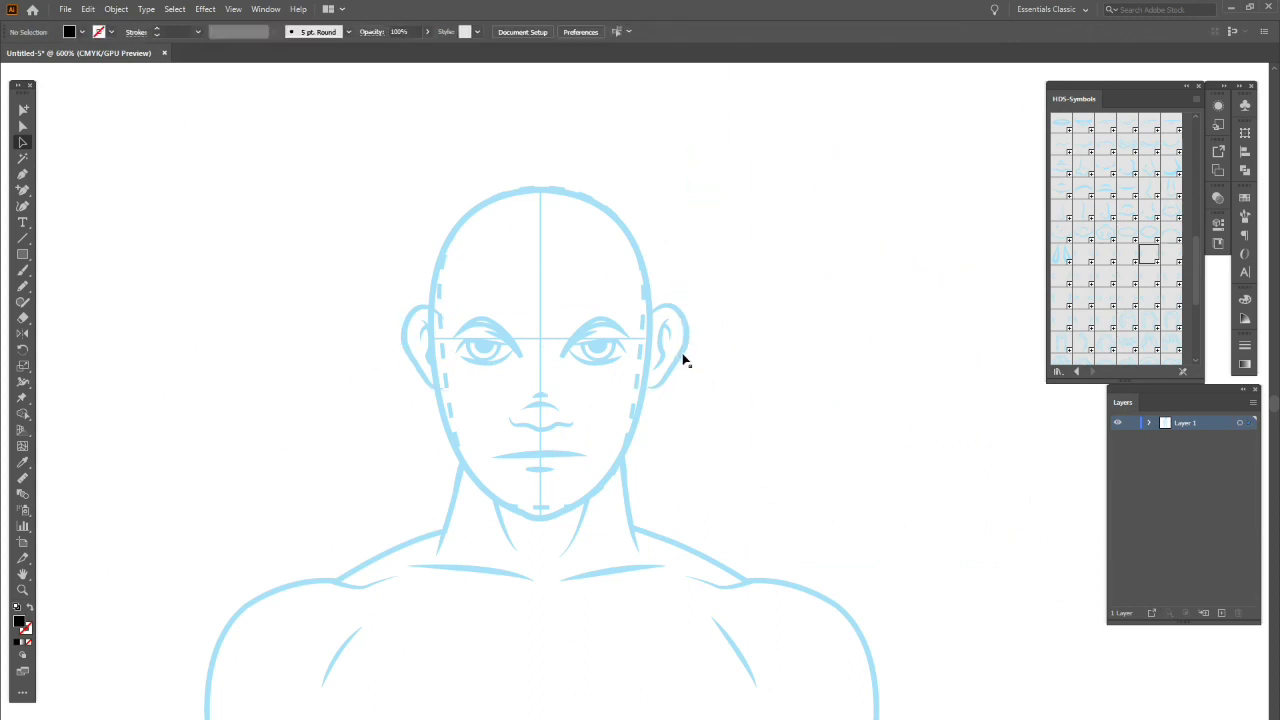
click(686, 362)
click(781, 410)
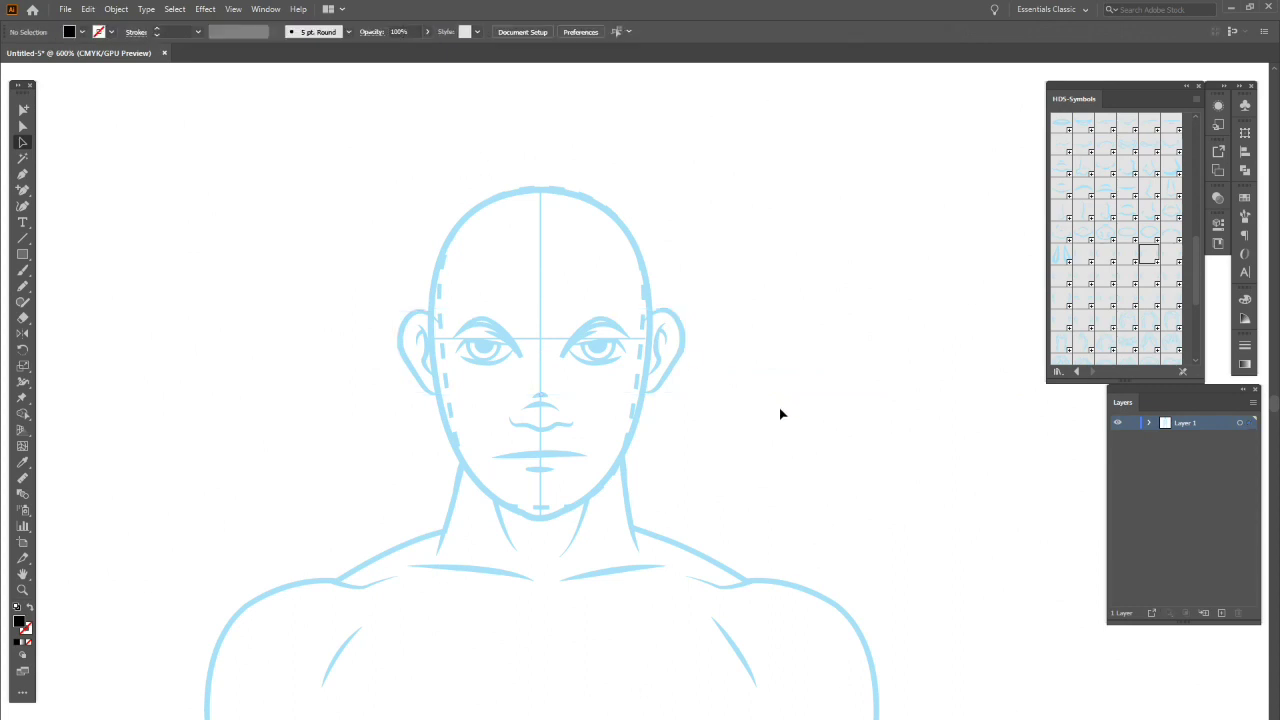
Step: Try the Mohawk, Mustache, Soul Patch and Quiff symbols on the head, deleting each one after viewing it
drag(1193, 263, 540, 186)
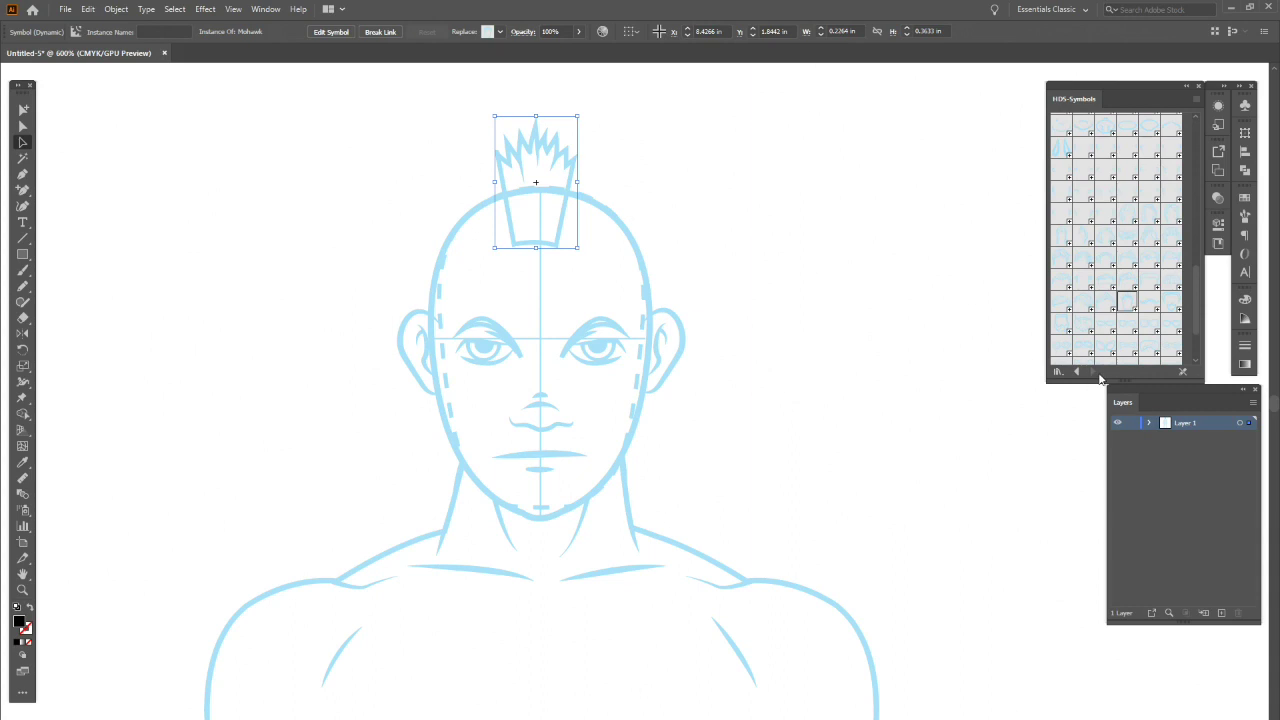
key(Delete)
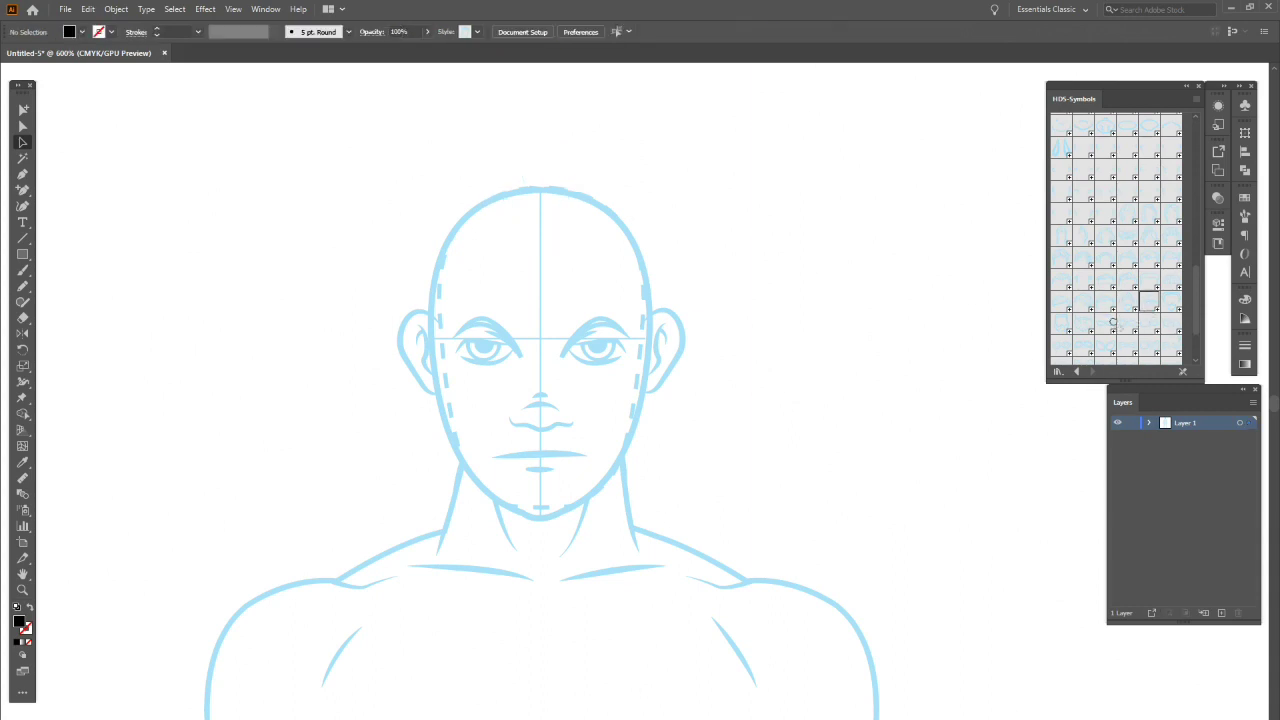
drag(535, 438, 535, 437)
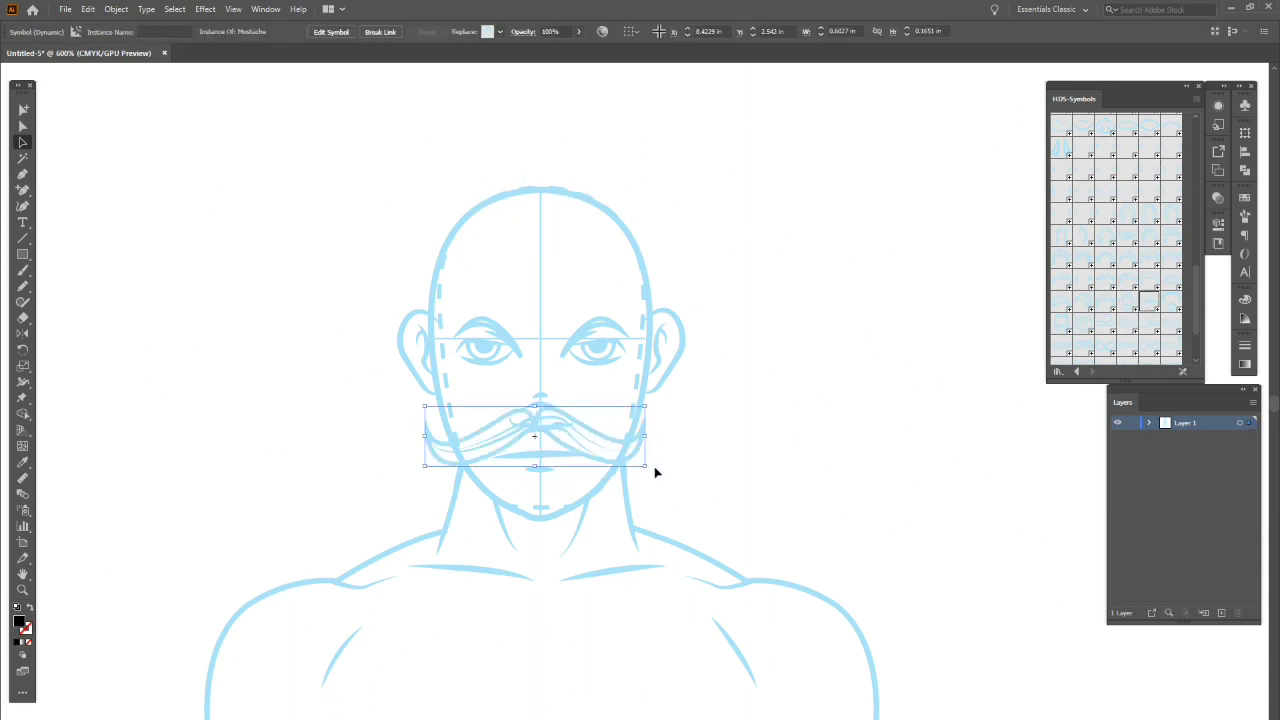
key(Delete)
drag(1174, 308, 590, 445)
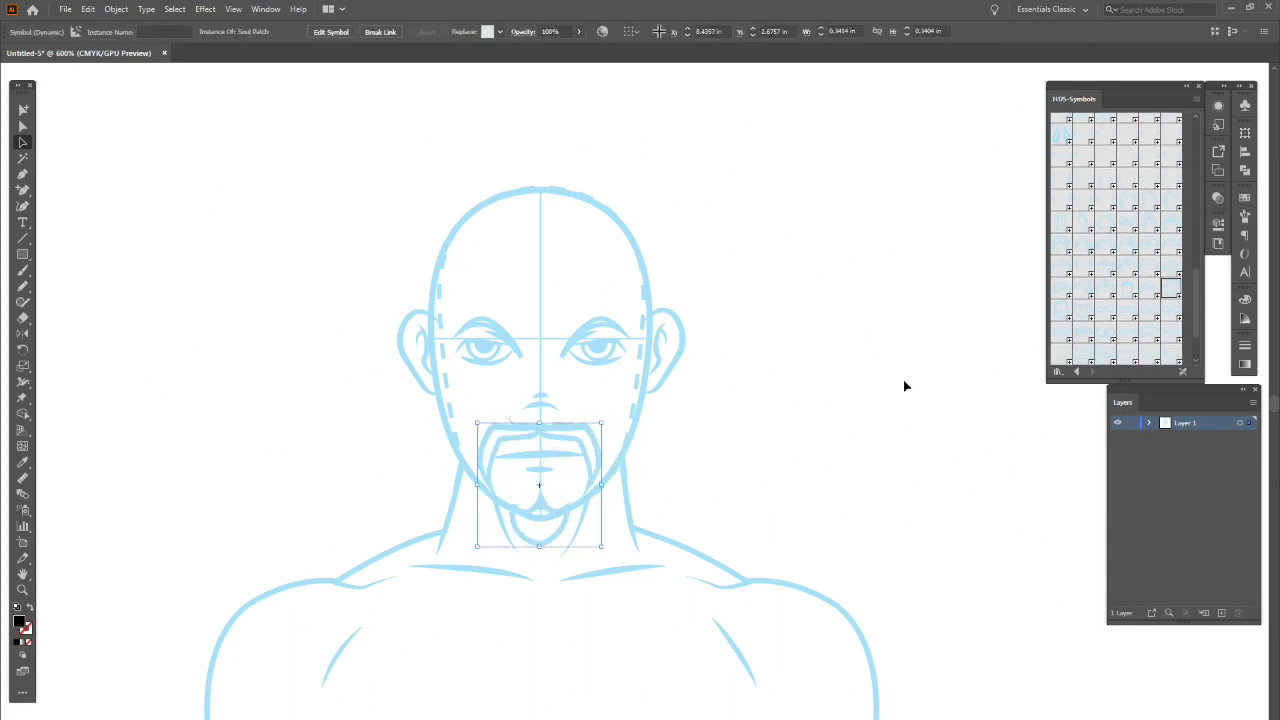
key(Delete)
drag(1110, 302, 545, 212)
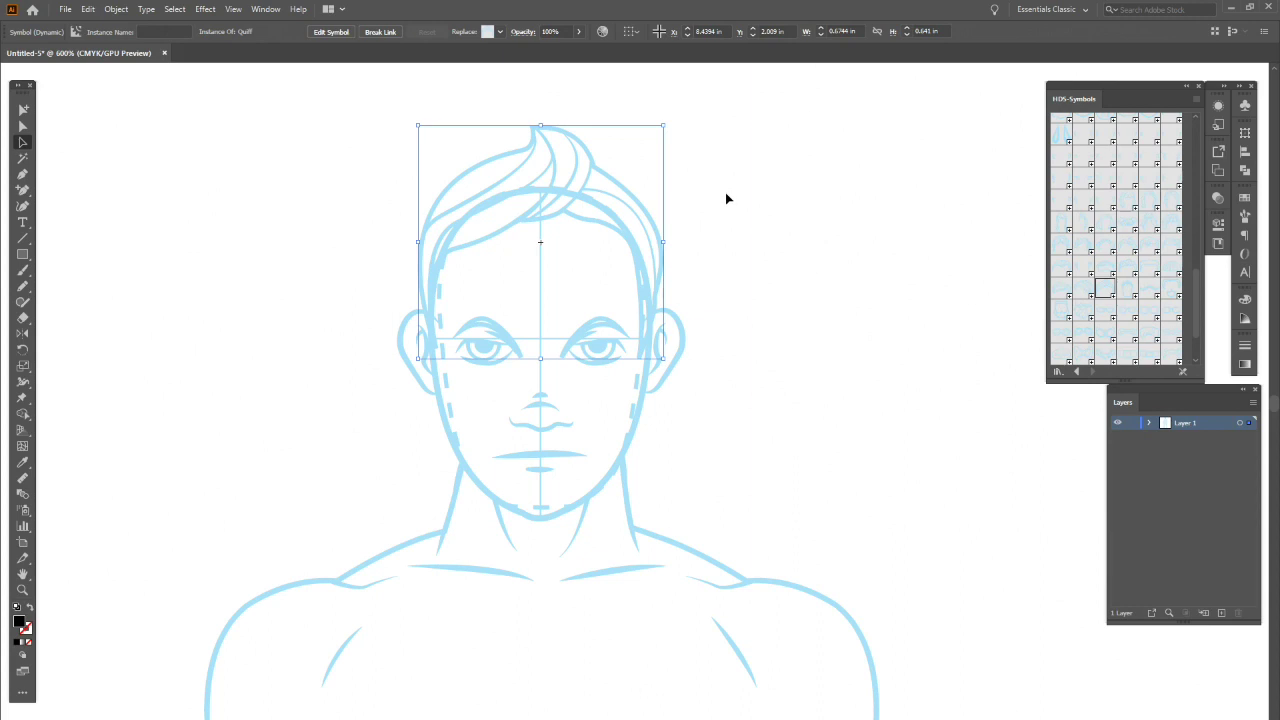
key(Delete)
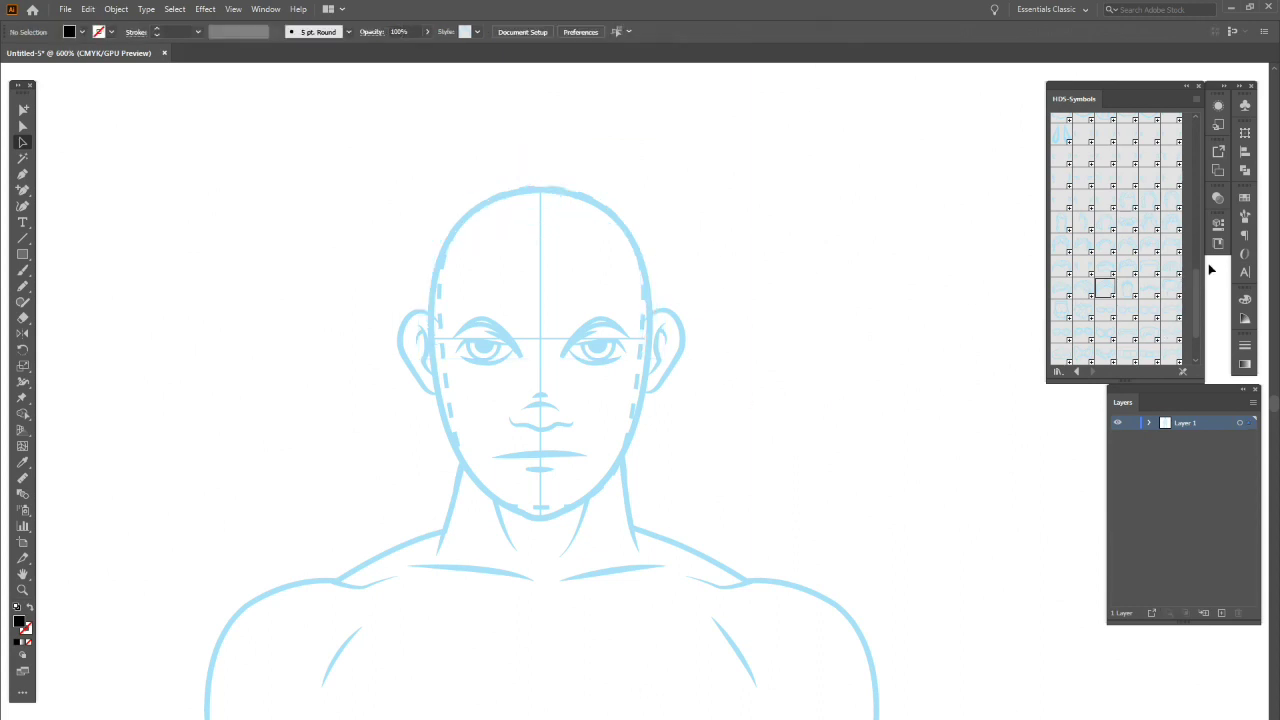
Step: Place the flat-top hair symbol on the head, fitting its sides to the head outline above the ears
drag(1148, 268, 580, 215)
drag(651, 157, 661, 241)
click(743, 187)
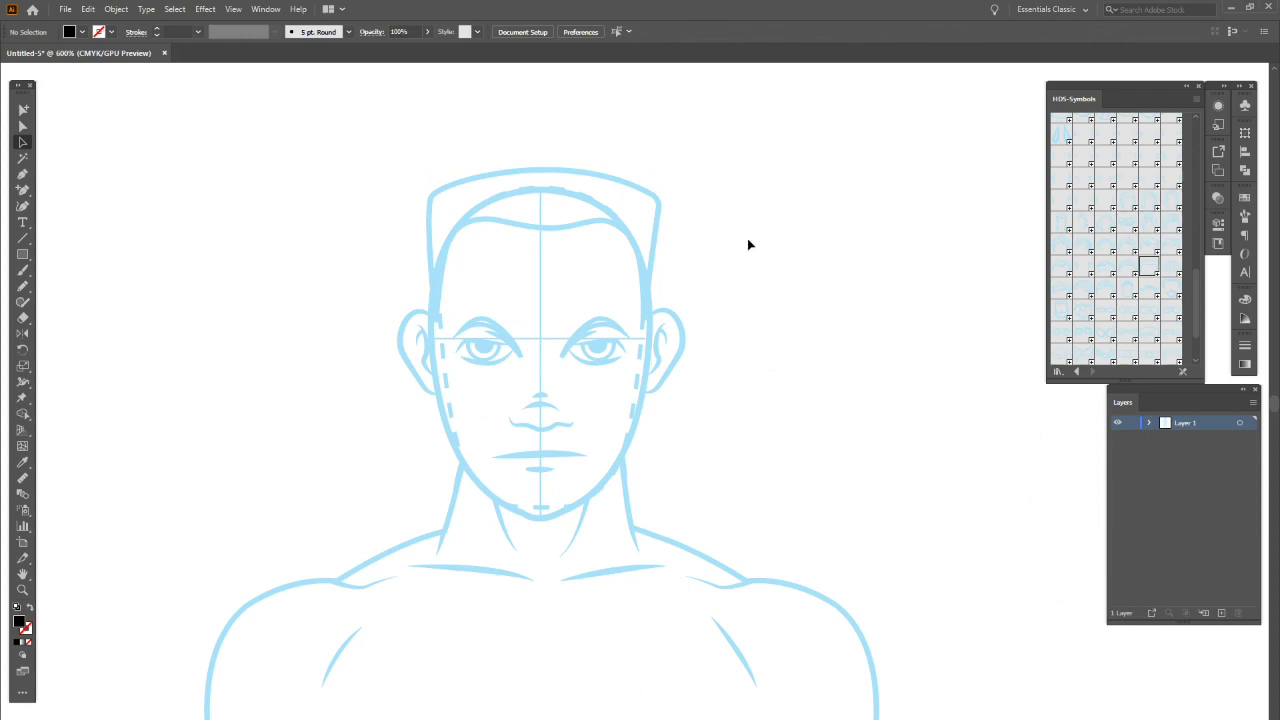
drag(1276, 402, 1276, 403)
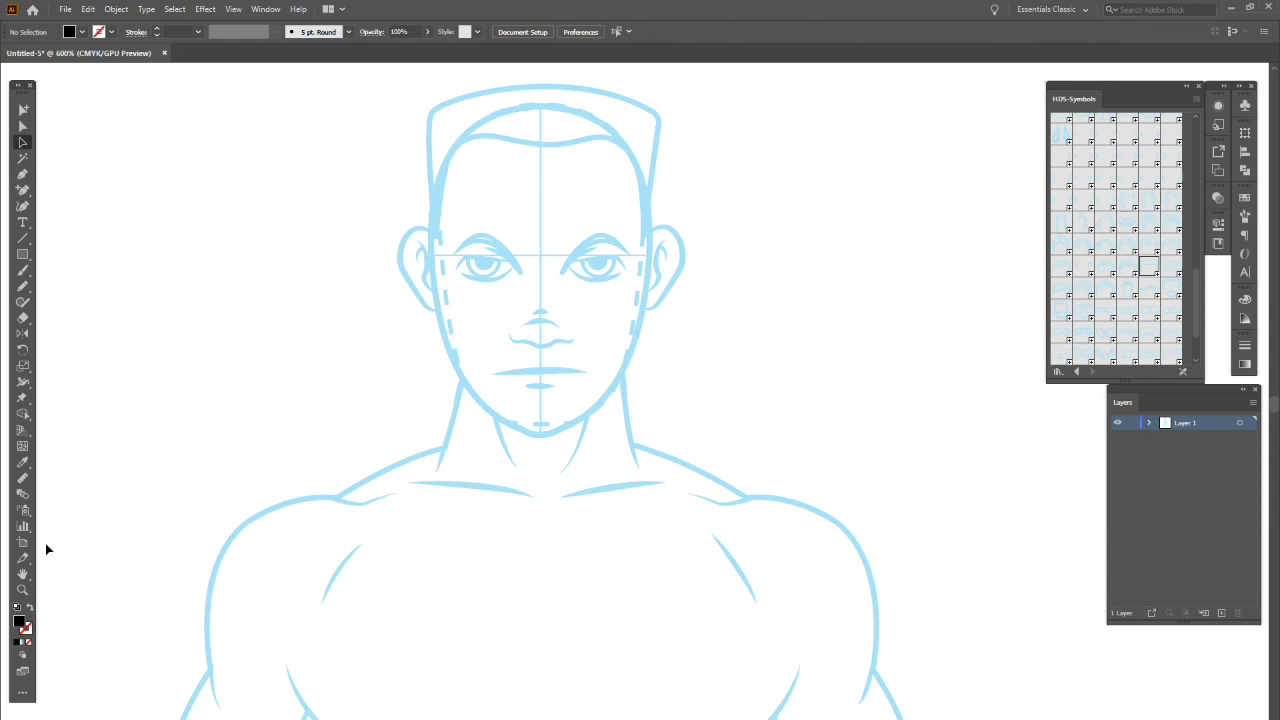